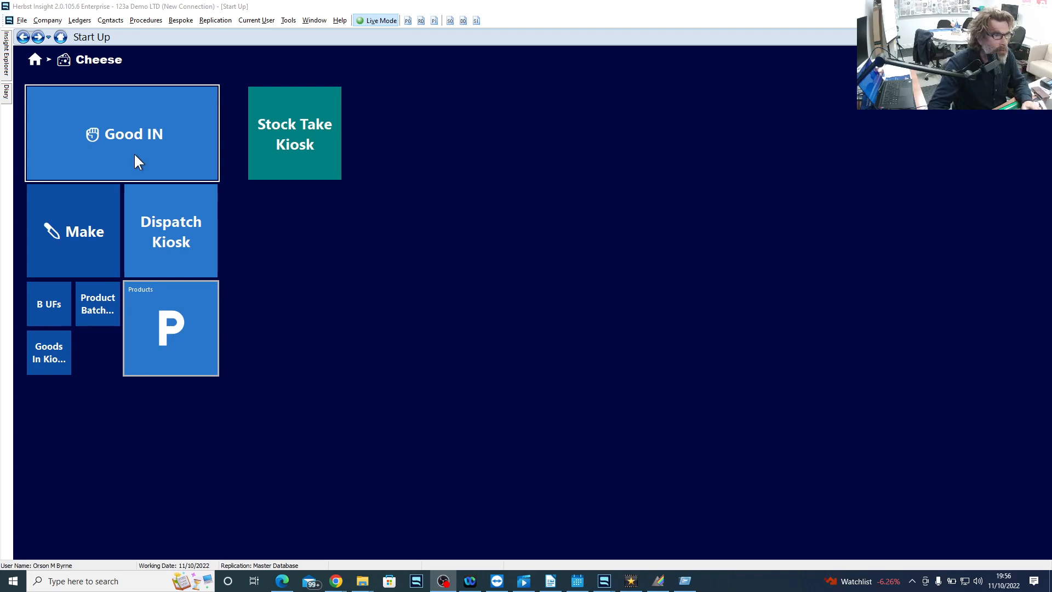
# - Start a new Goods In job from the current schedule using the first listed AA Hope Industrials LTD purchase order due 11/10/2022
pyautogui.click(135, 155)
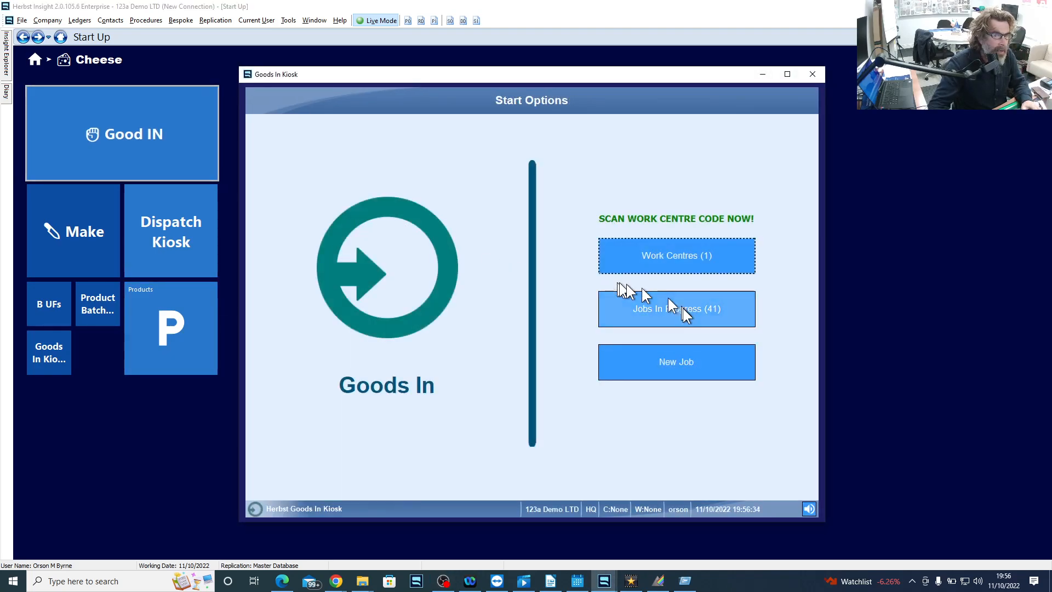
pyautogui.click(688, 363)
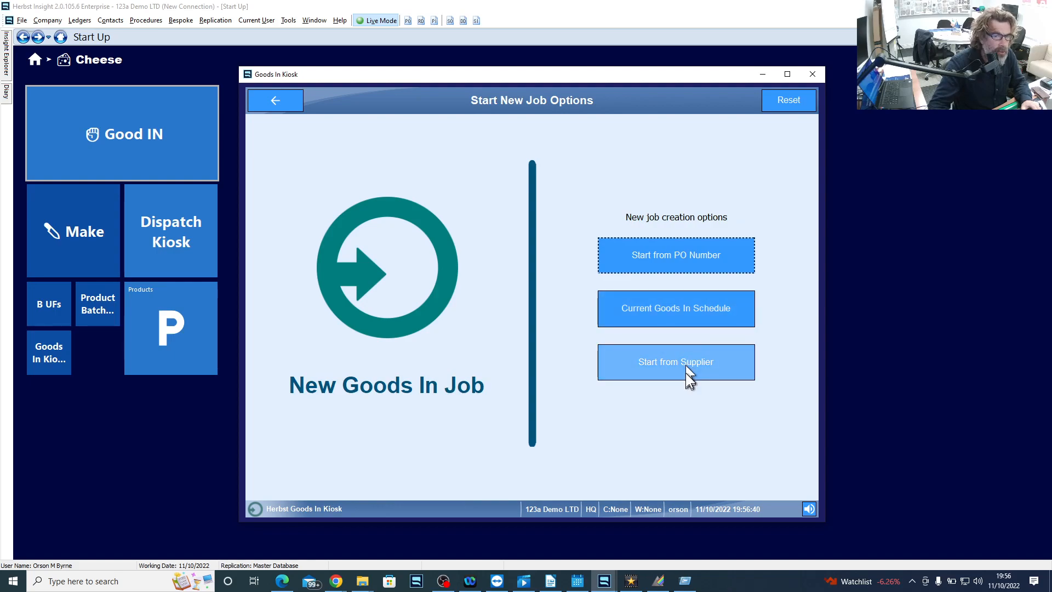
pyautogui.click(684, 314)
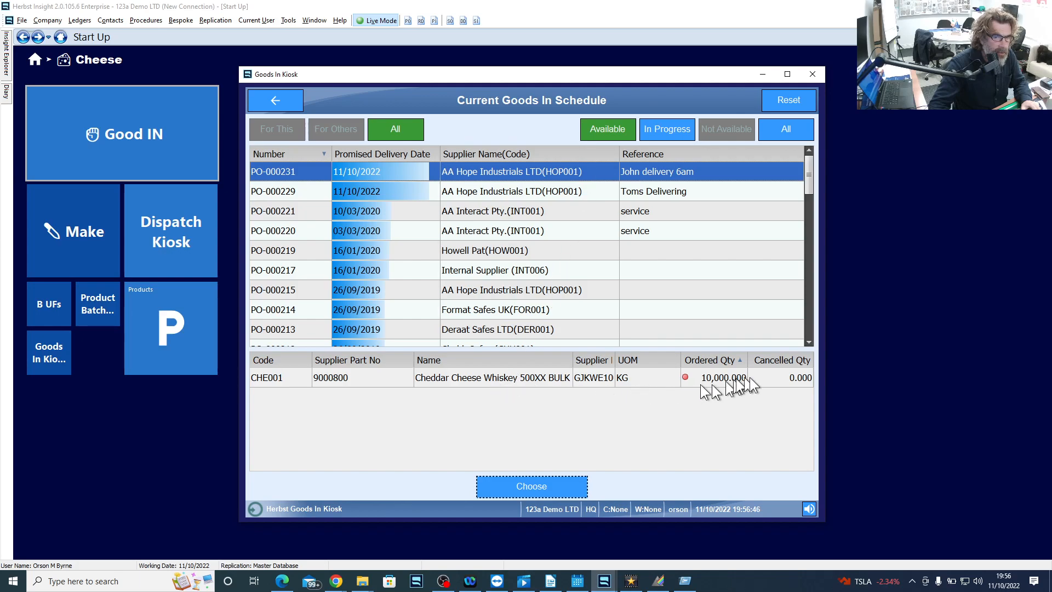
pyautogui.click(544, 488)
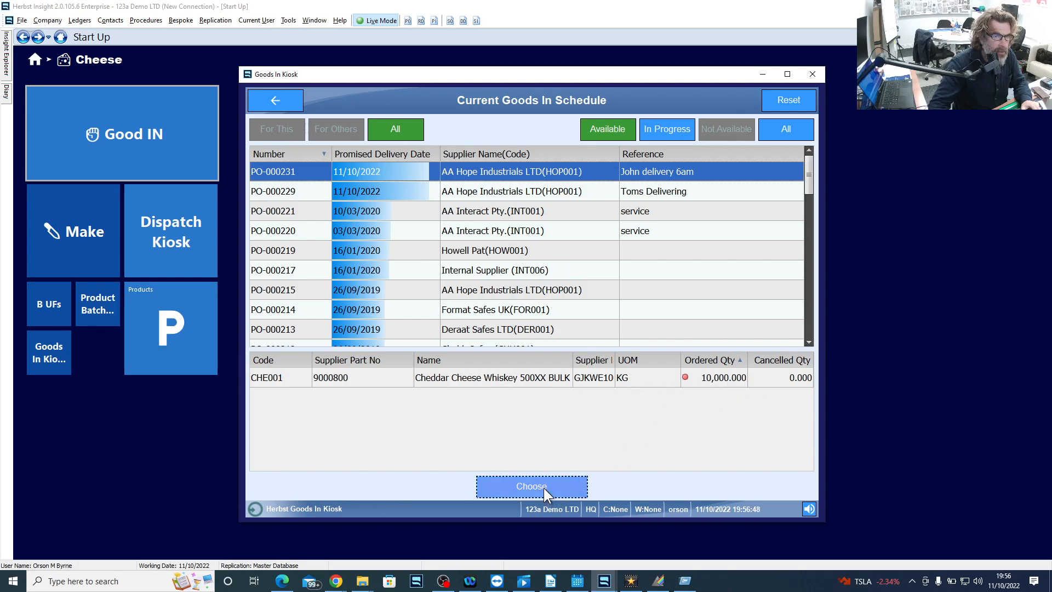
pyautogui.click(545, 487)
pyautogui.click(545, 488)
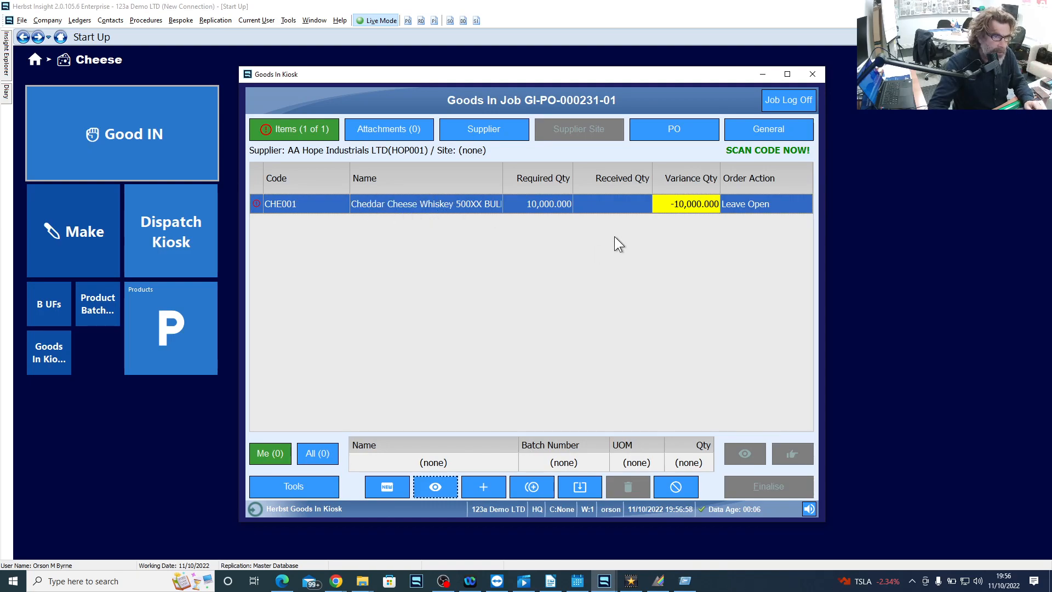
# - Add a receipt entry for product che001 with an automatic batch number and a quantity of 5000 KG
pyautogui.write('che')
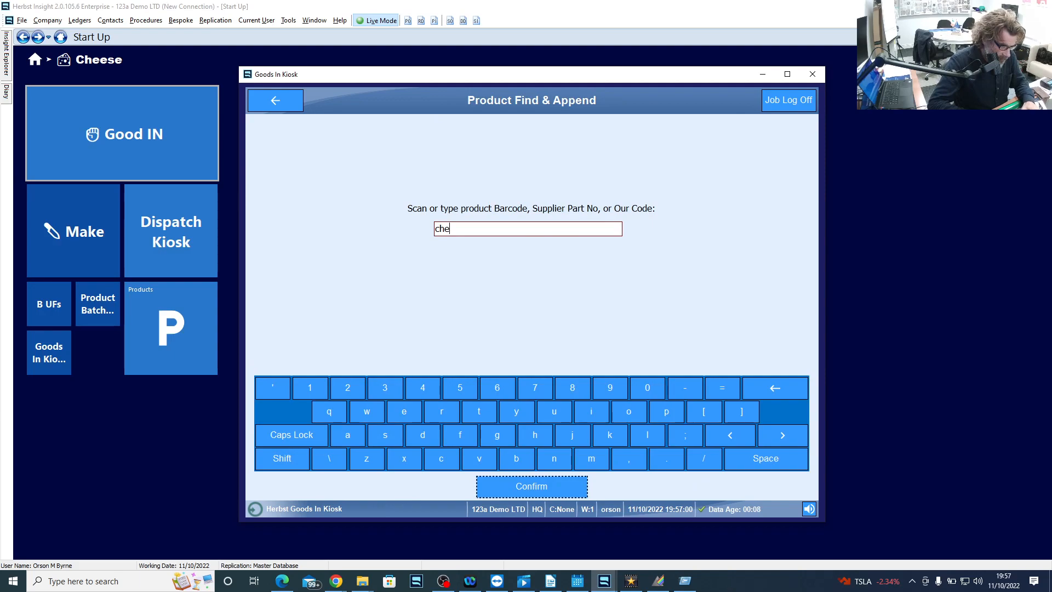
pyautogui.write('001')
pyautogui.press('Return')
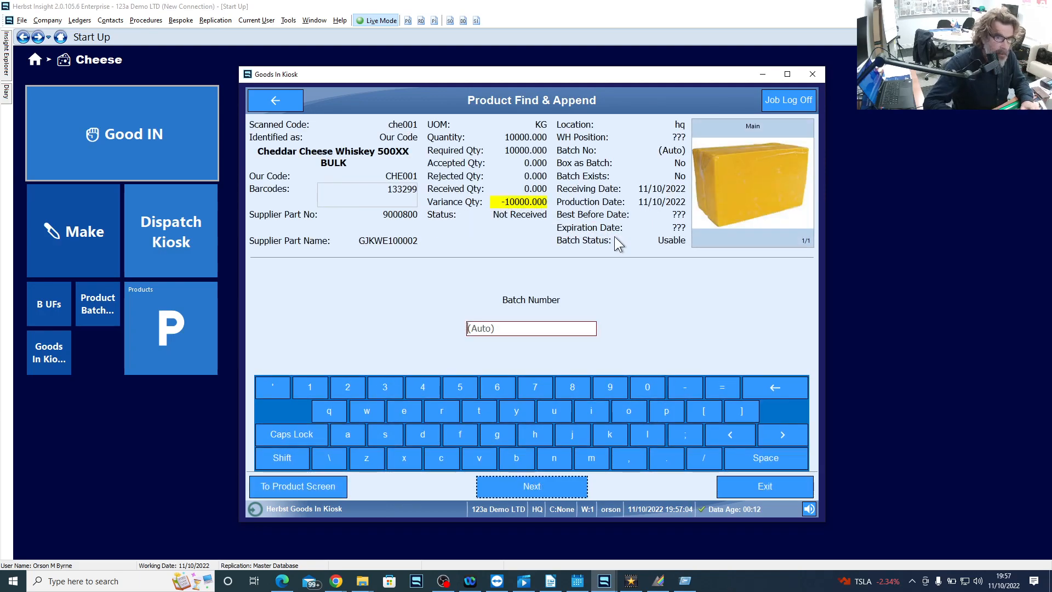
pyautogui.press('Return')
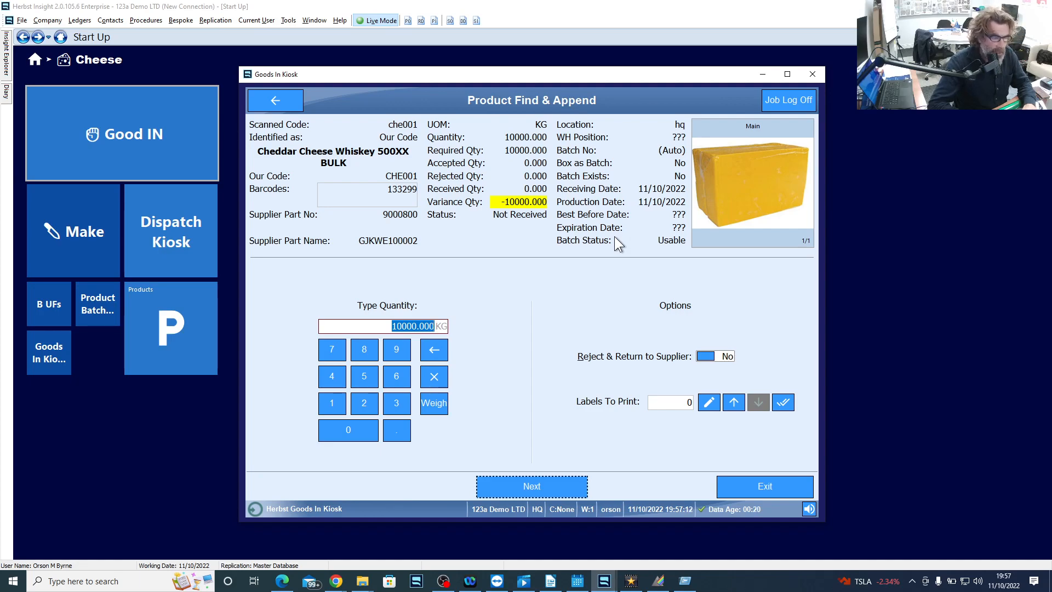
pyautogui.write('5000')
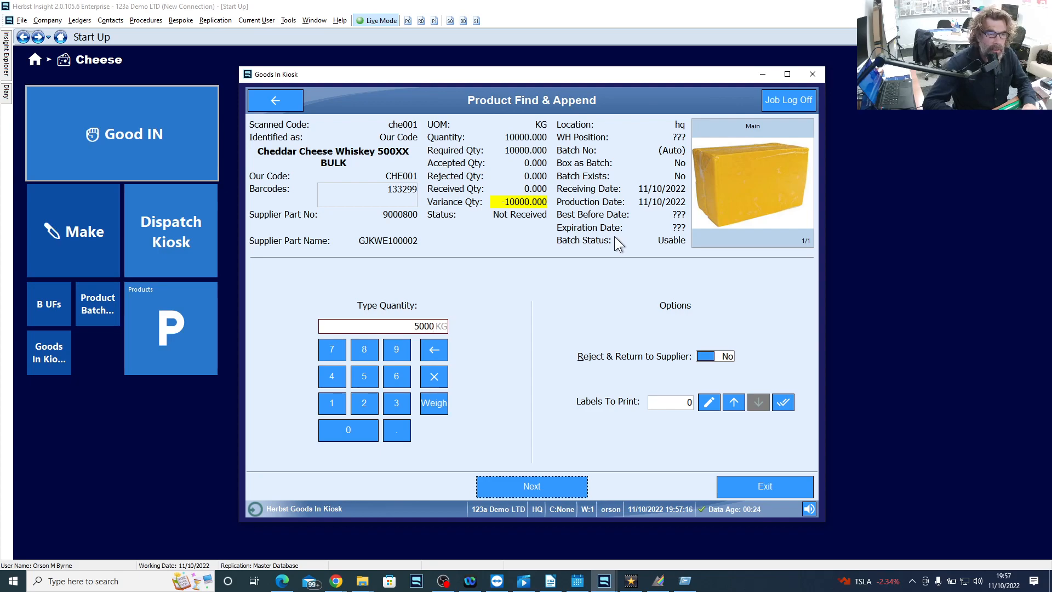
pyautogui.press('Return')
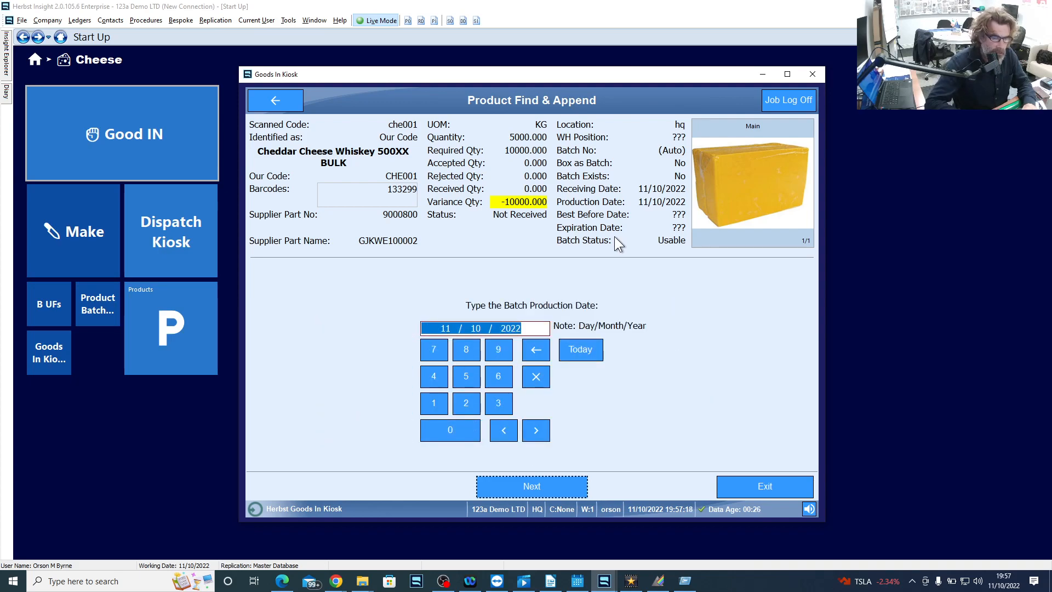
# - Accept 11/10/2022 as the batch production date and set the best before date to 11/12/2026
pyautogui.press('Return')
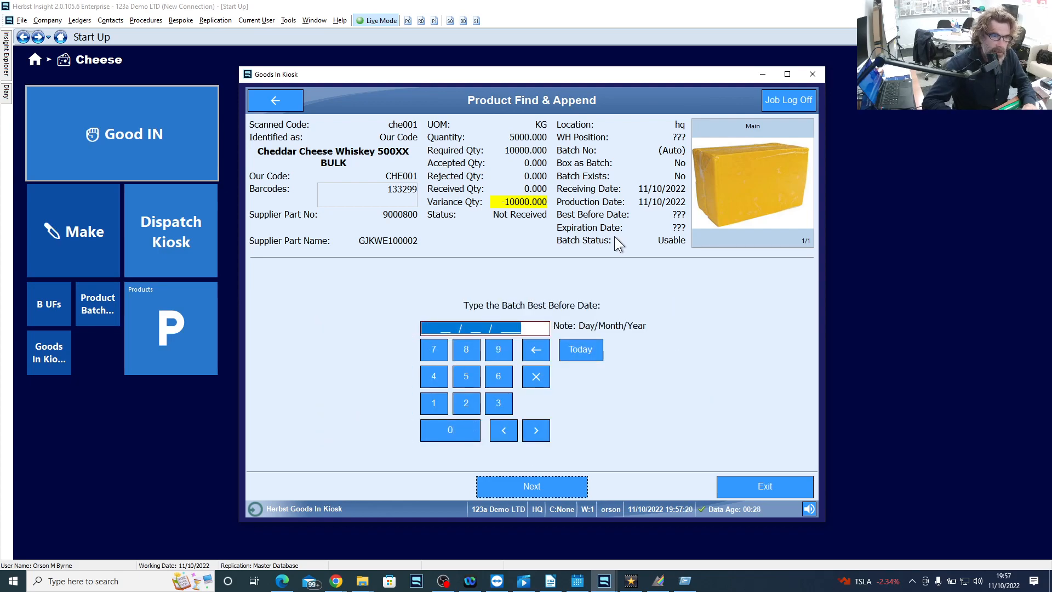
pyautogui.click(583, 353)
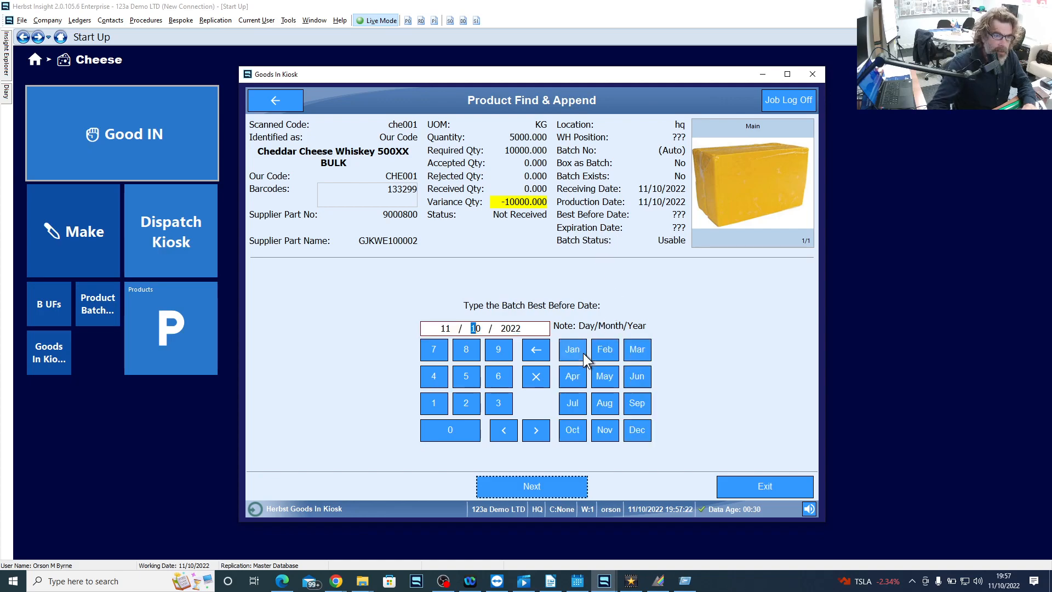
pyautogui.click(636, 430)
pyautogui.click(629, 431)
pyautogui.click(559, 494)
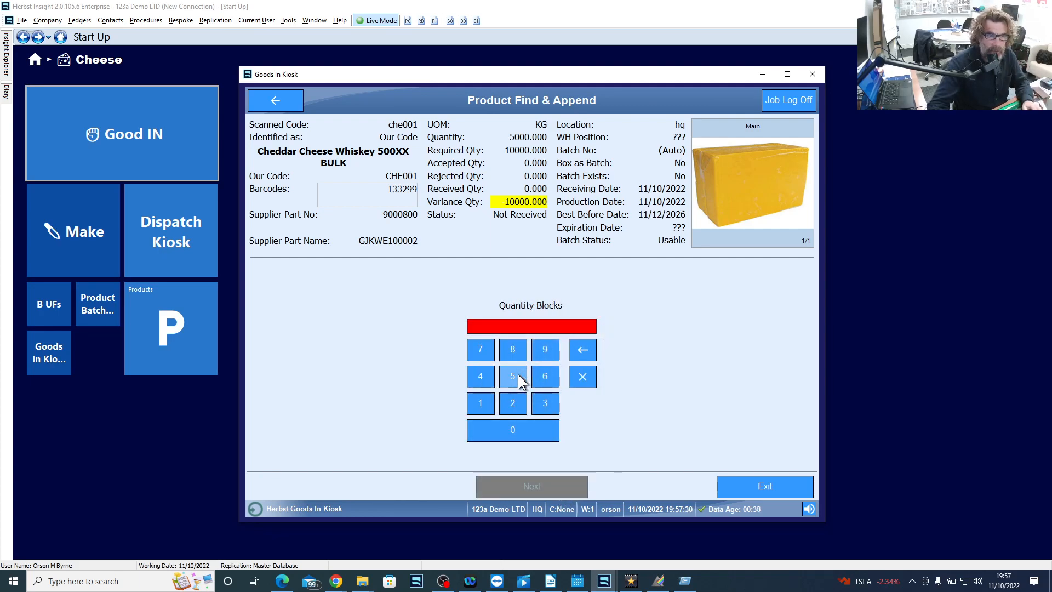
# - Enter 9 quantity blocks and a Passed QC Post Freeze result, and save the batch with status Usable
pyautogui.click(547, 353)
pyautogui.click(535, 487)
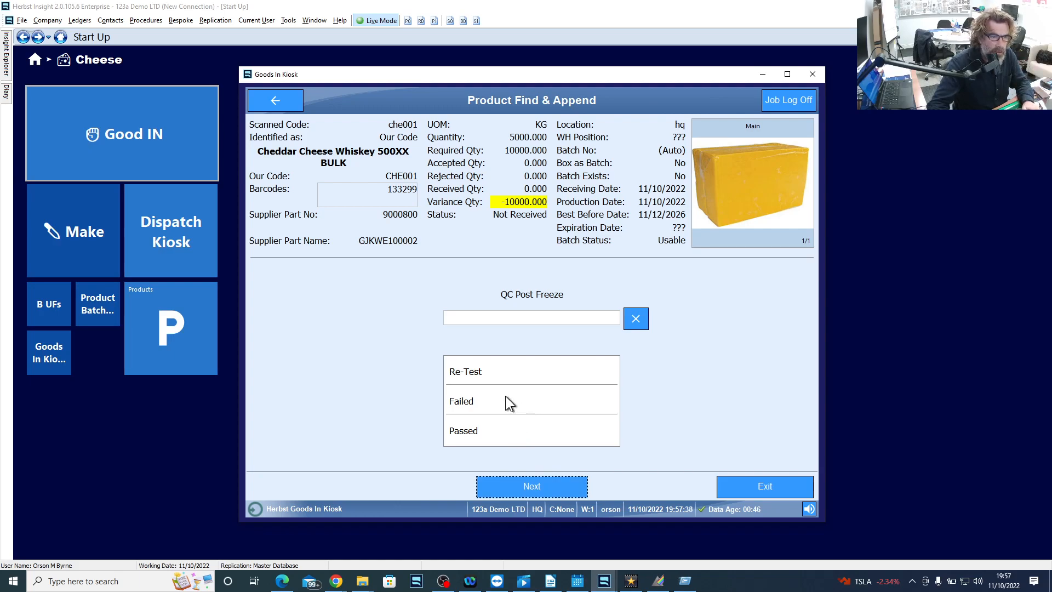
pyautogui.click(488, 430)
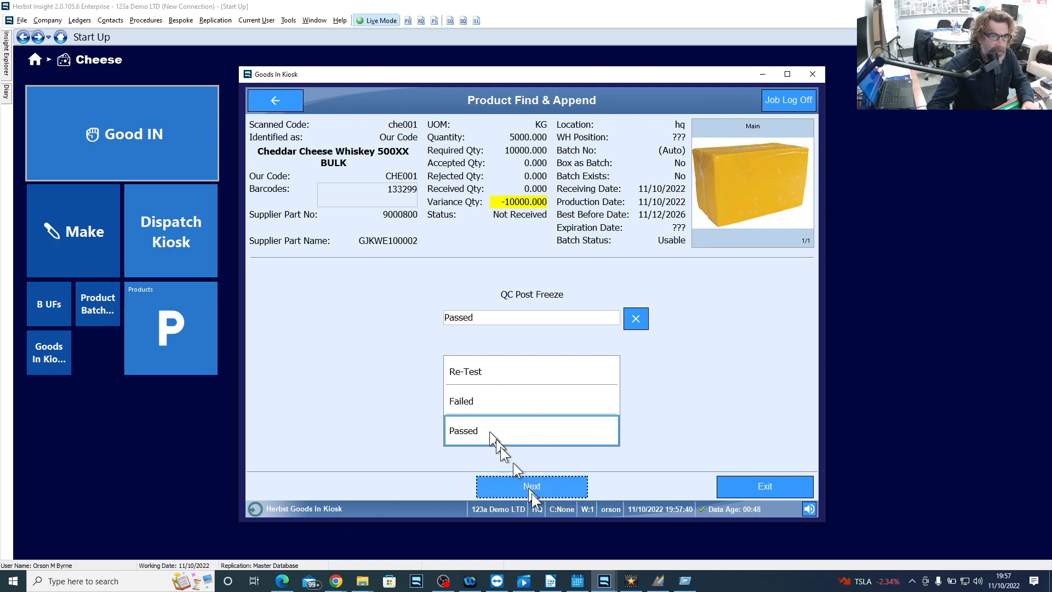
pyautogui.click(541, 494)
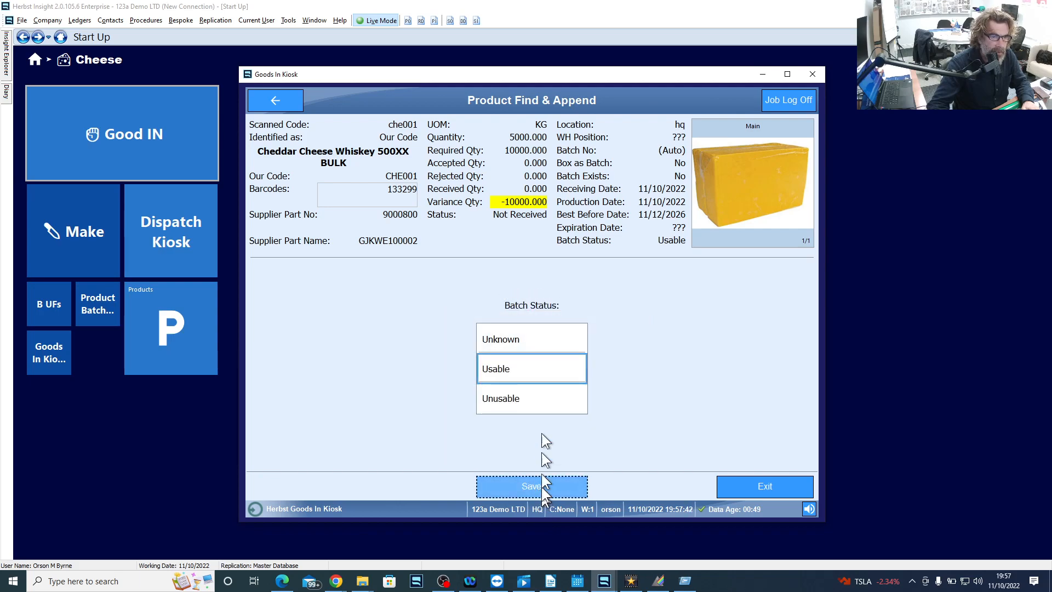
pyautogui.click(535, 371)
pyautogui.click(541, 485)
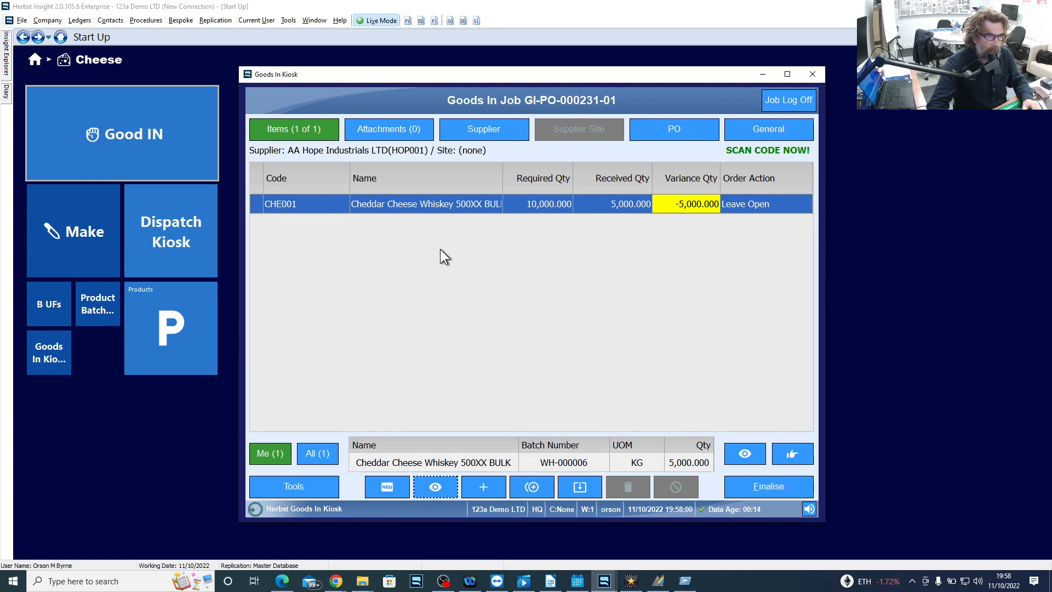
# - Add a second receipt entry for product che001 with an automatic batch number and 6000 KG, accepting the excess over the ordered quantity
pyautogui.write('che')
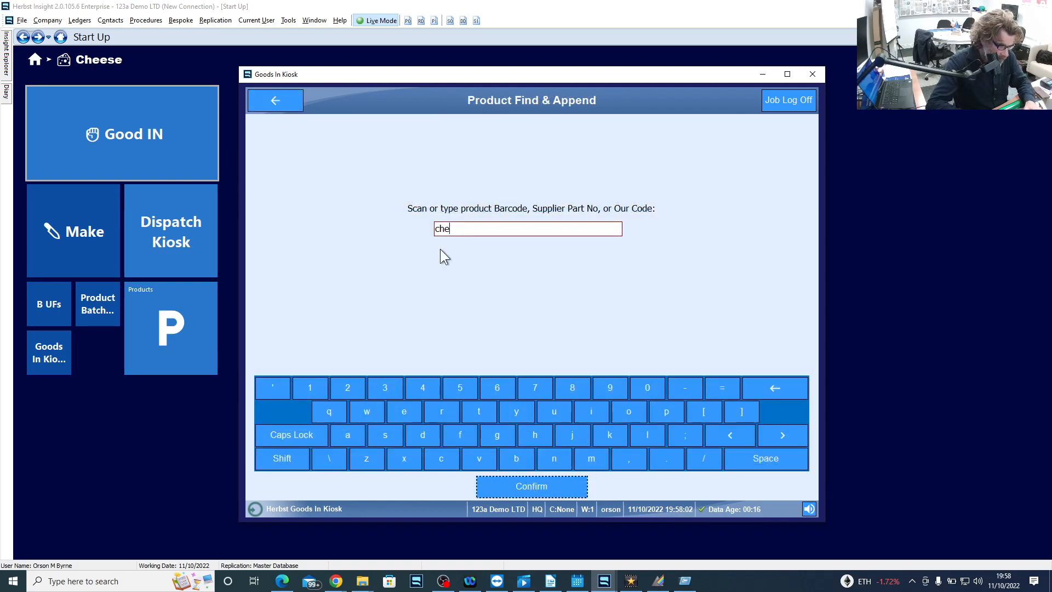
pyautogui.write('001')
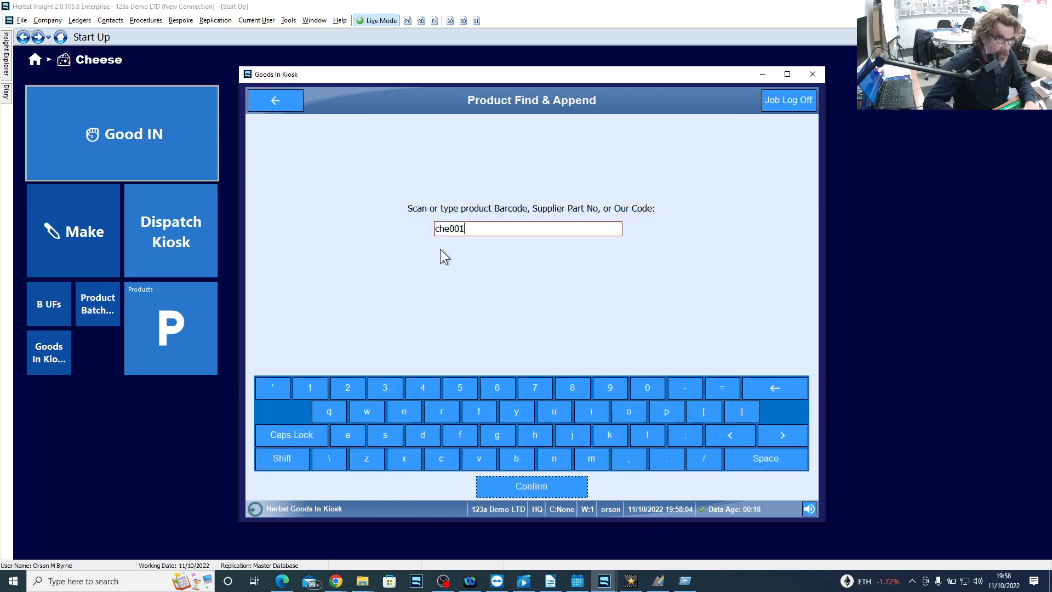
pyautogui.press('Return')
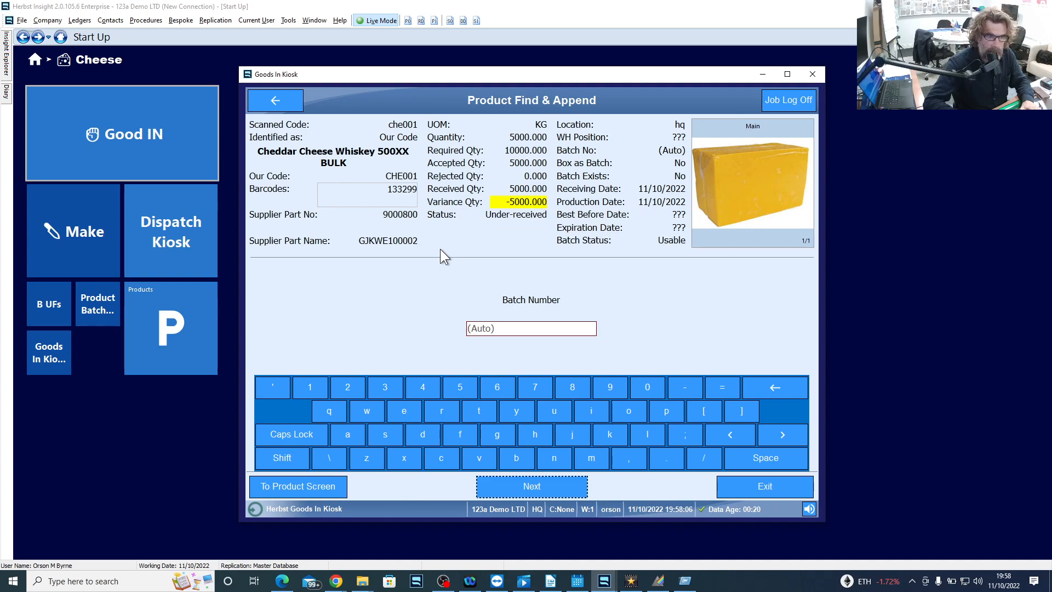
pyautogui.press('Return')
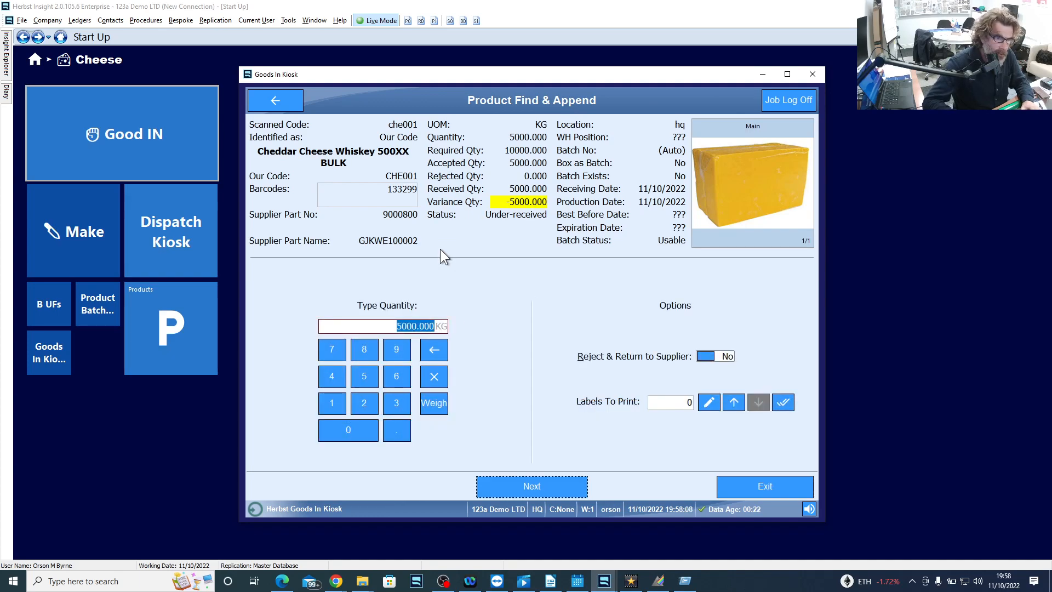
pyautogui.write('6000')
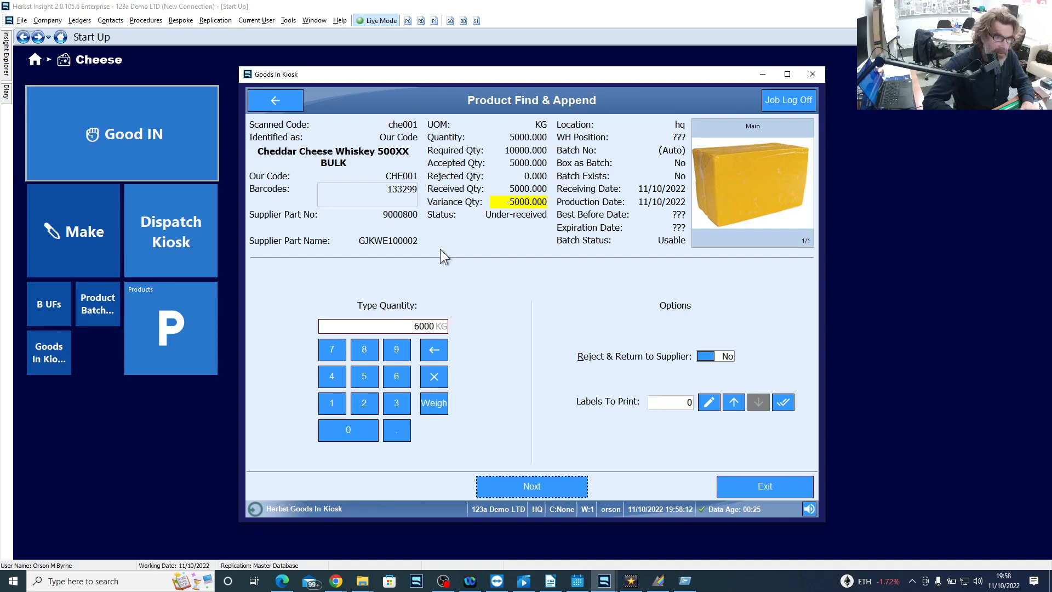
pyautogui.press('Return')
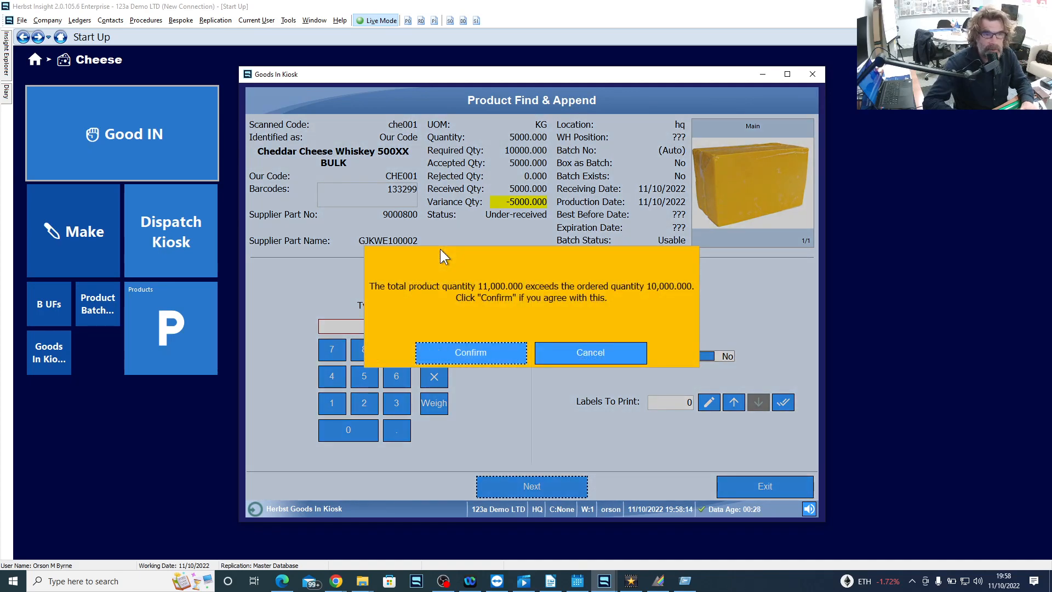
pyautogui.press('Return')
pyautogui.press('Return')
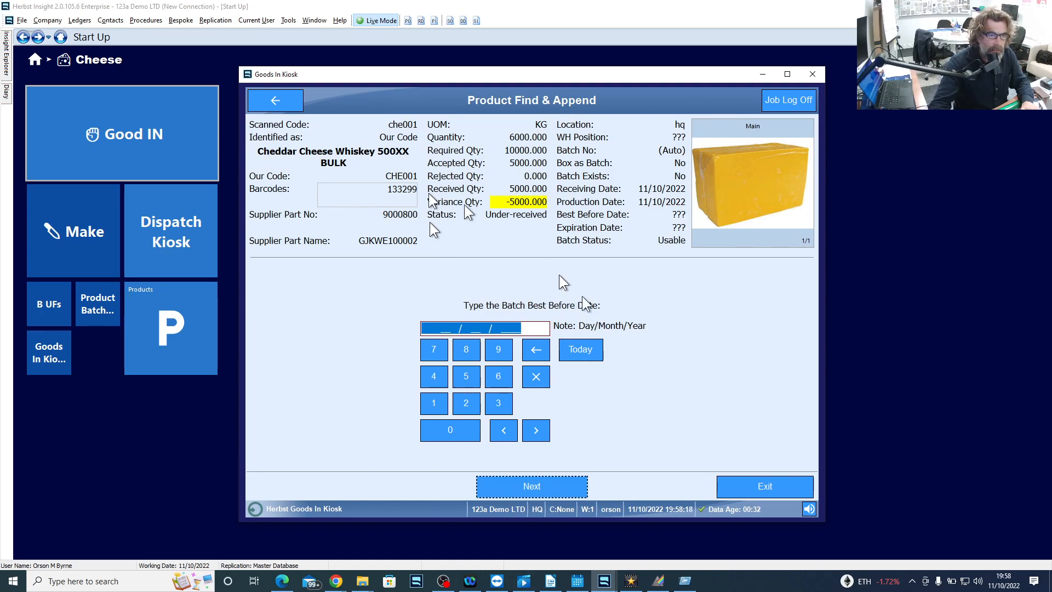
# - Keep the second batch's production date of 11/10/2022 and set its best before date to 11/06/2026
pyautogui.click(594, 351)
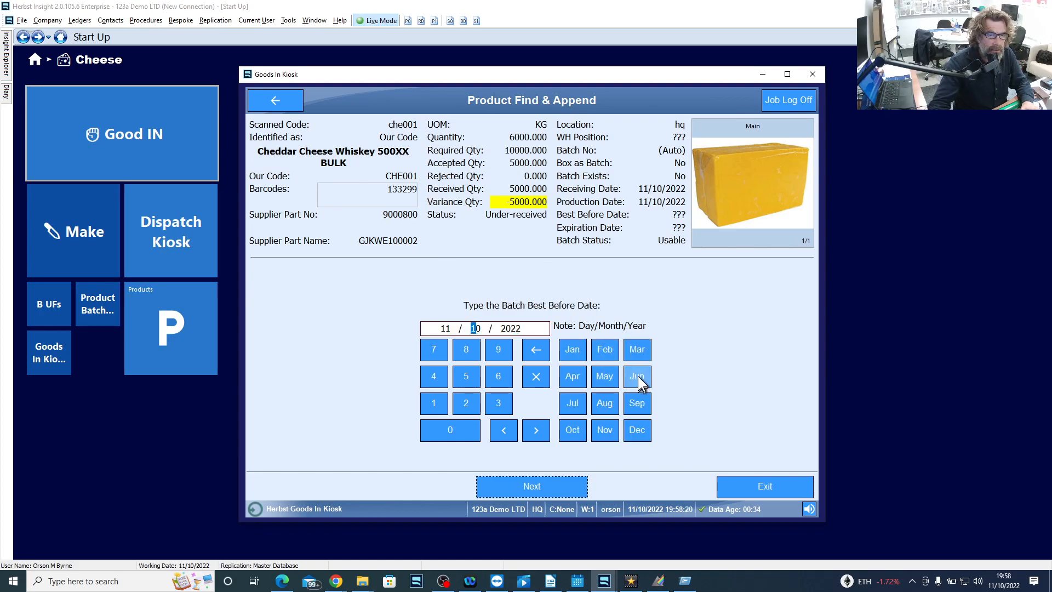
pyautogui.click(637, 376)
pyautogui.click(629, 429)
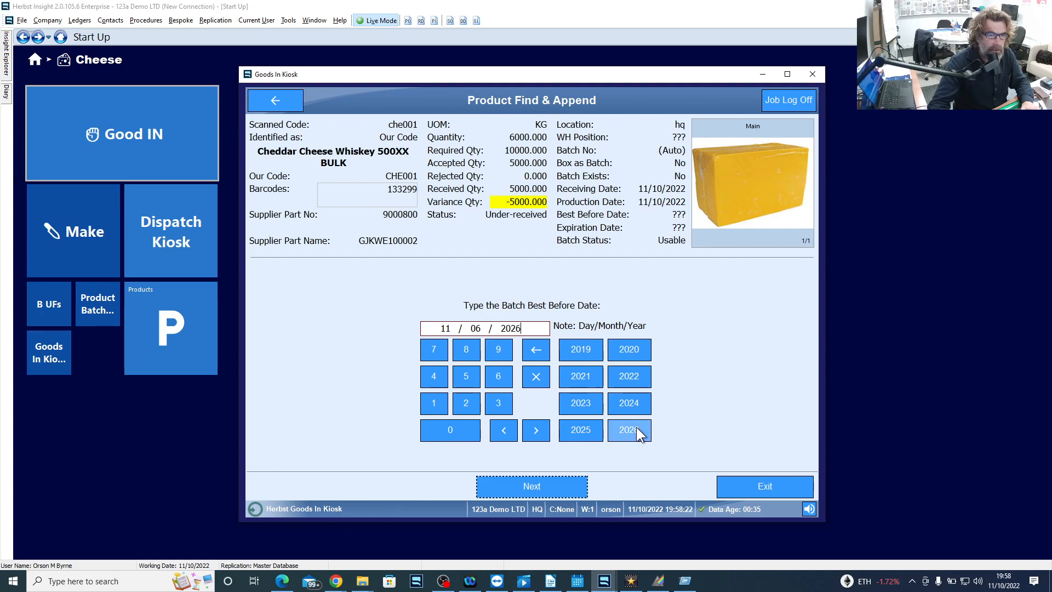
pyautogui.click(551, 488)
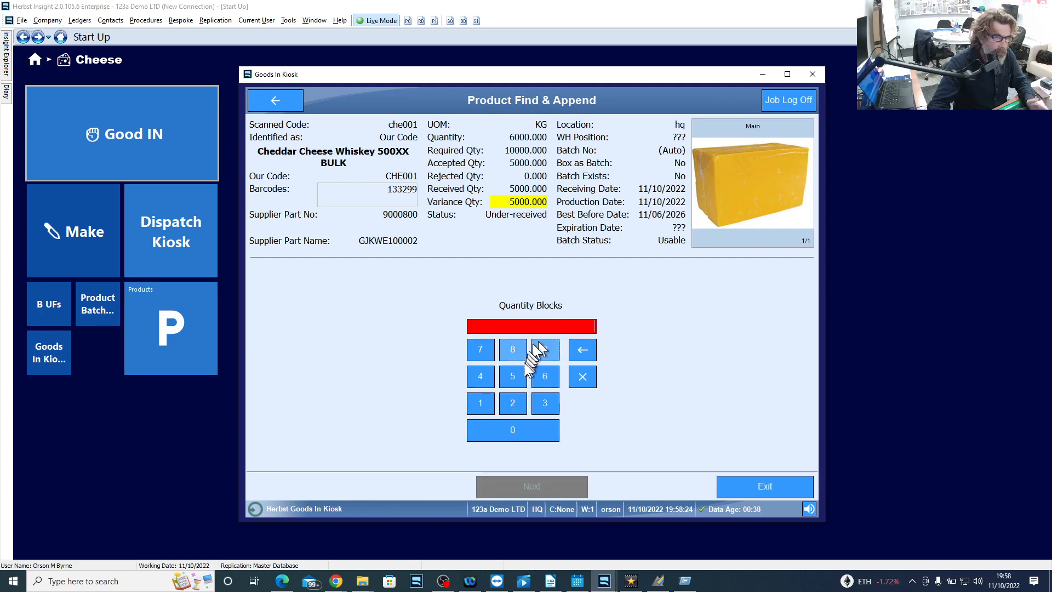
# - Enter 6 quantity blocks and a Passed QC Post Freeze result for the second batch, and save it as Usable
pyautogui.click(545, 376)
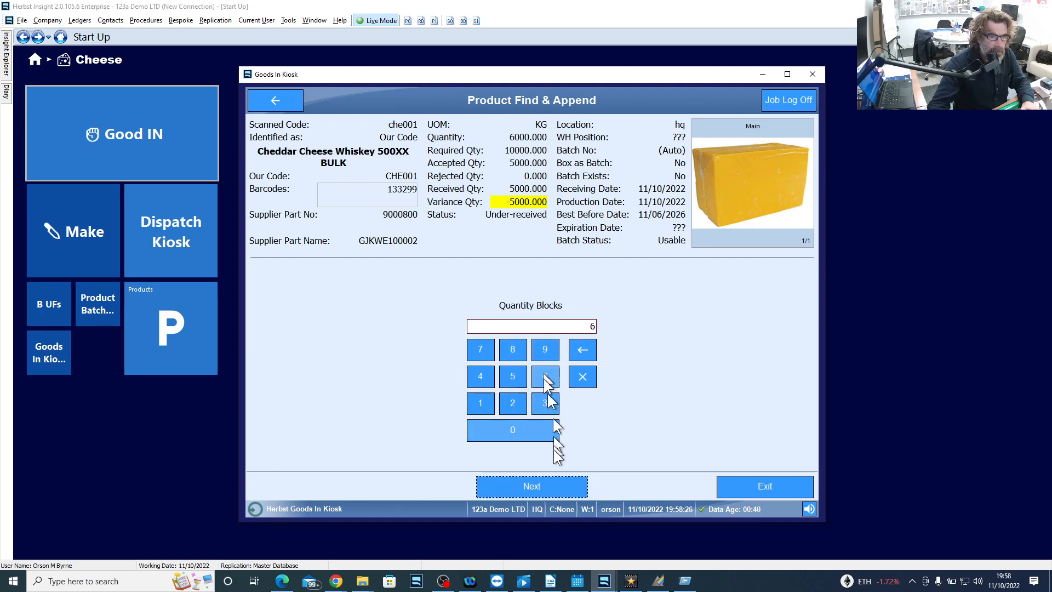
pyautogui.click(535, 488)
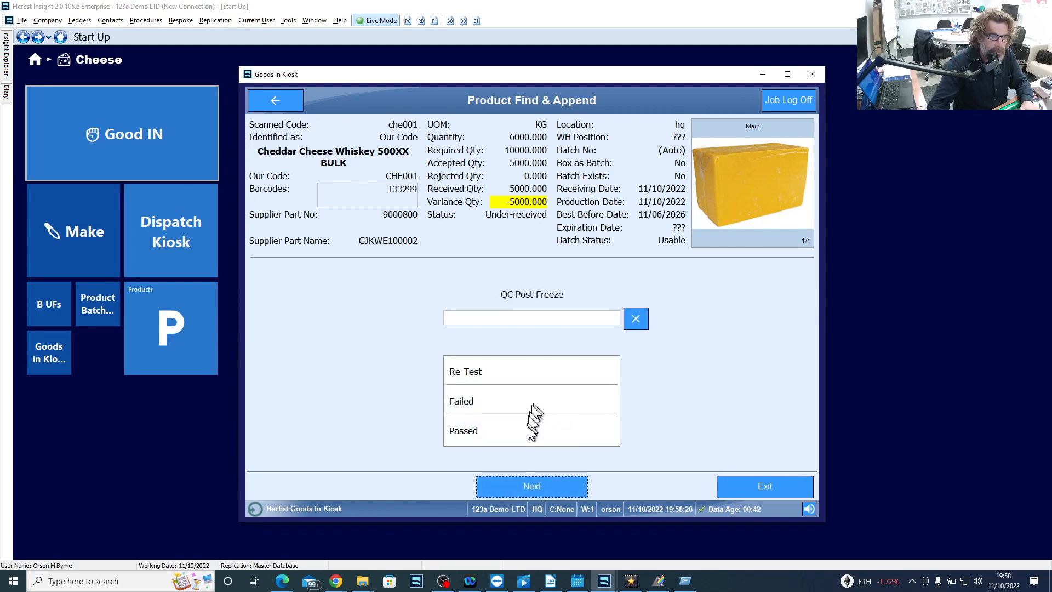
pyautogui.click(527, 430)
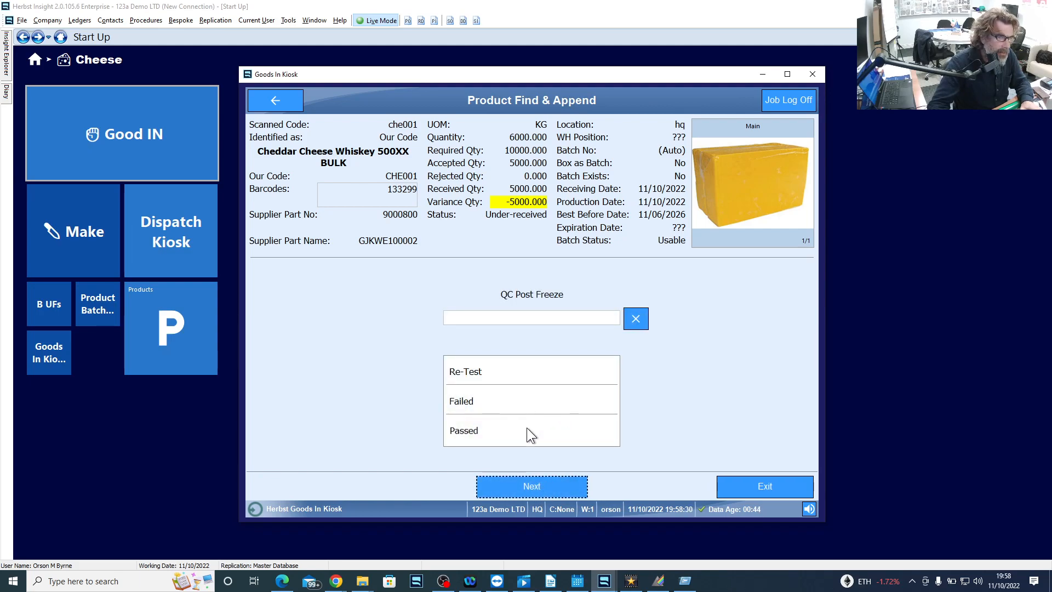
pyautogui.click(544, 483)
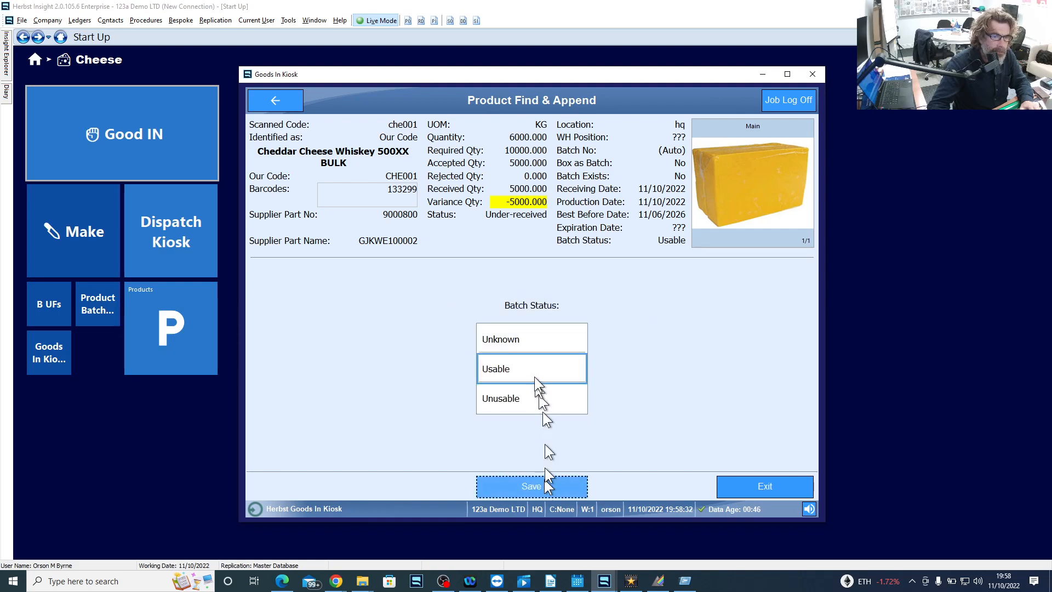
pyautogui.click(546, 489)
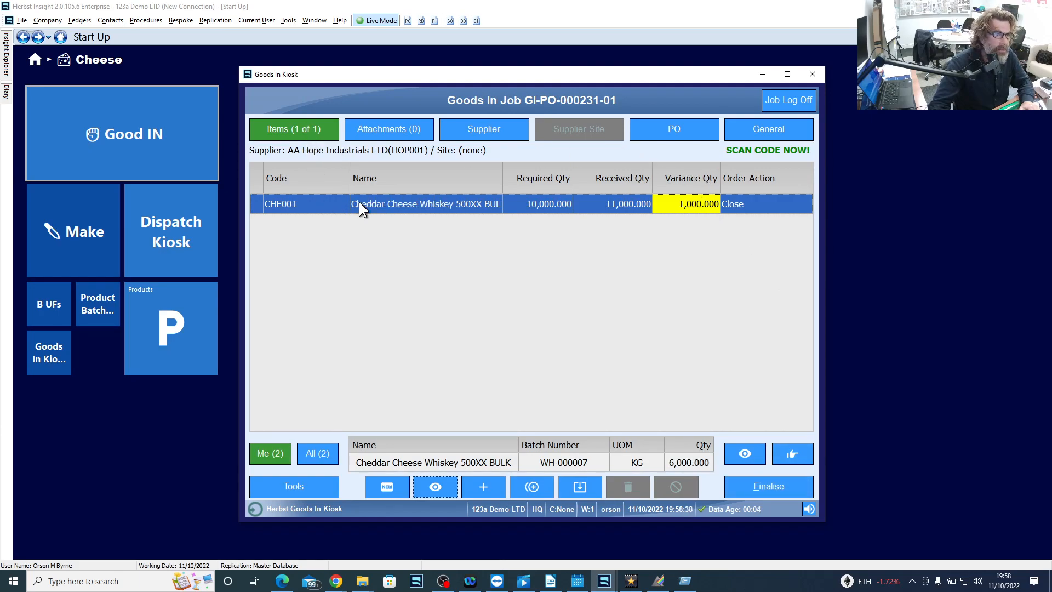
# - View the product details of the CHE001 job item and read its "cheese info" Safety Statement PDF
pyautogui.doubleClick(324, 204)
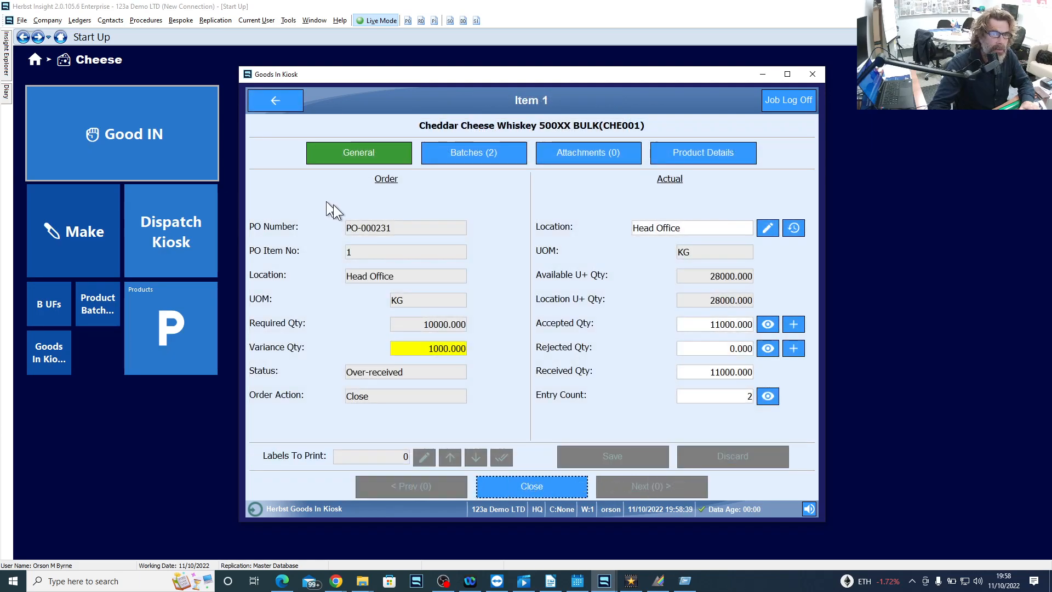
pyautogui.click(703, 153)
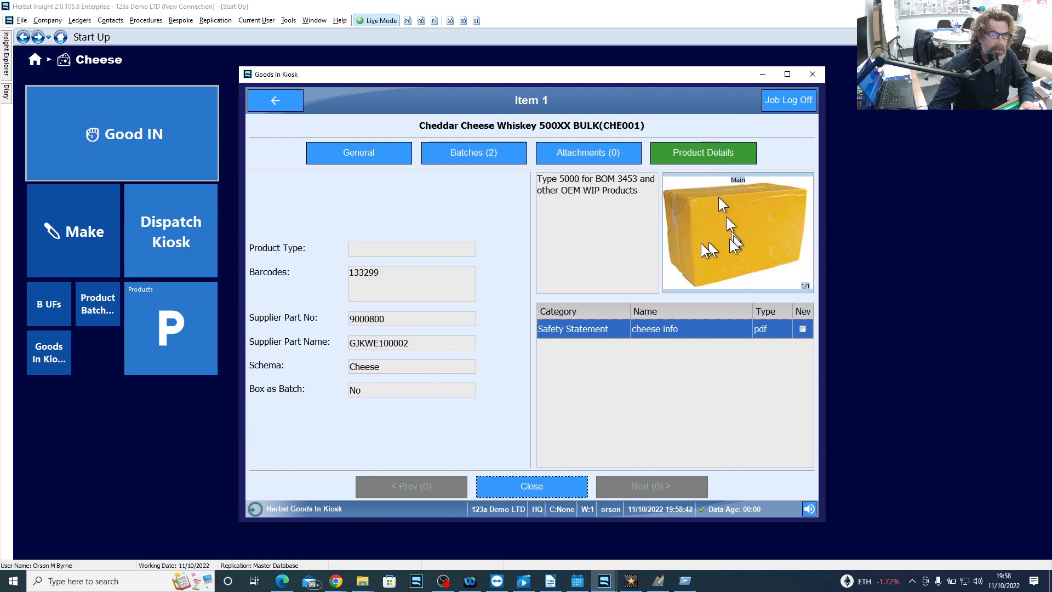
pyautogui.doubleClick(649, 330)
pyautogui.scroll(-5, 717, 362)
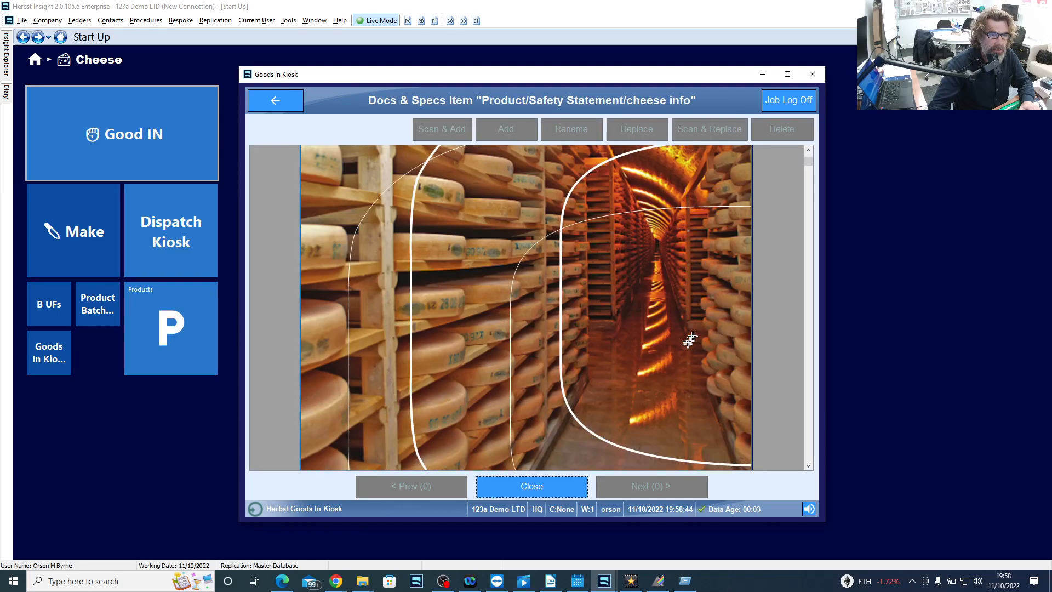
# - Skim the rest of the "cheese info" document and return to the goods in job's item list
pyautogui.scroll(-3, 563, 281)
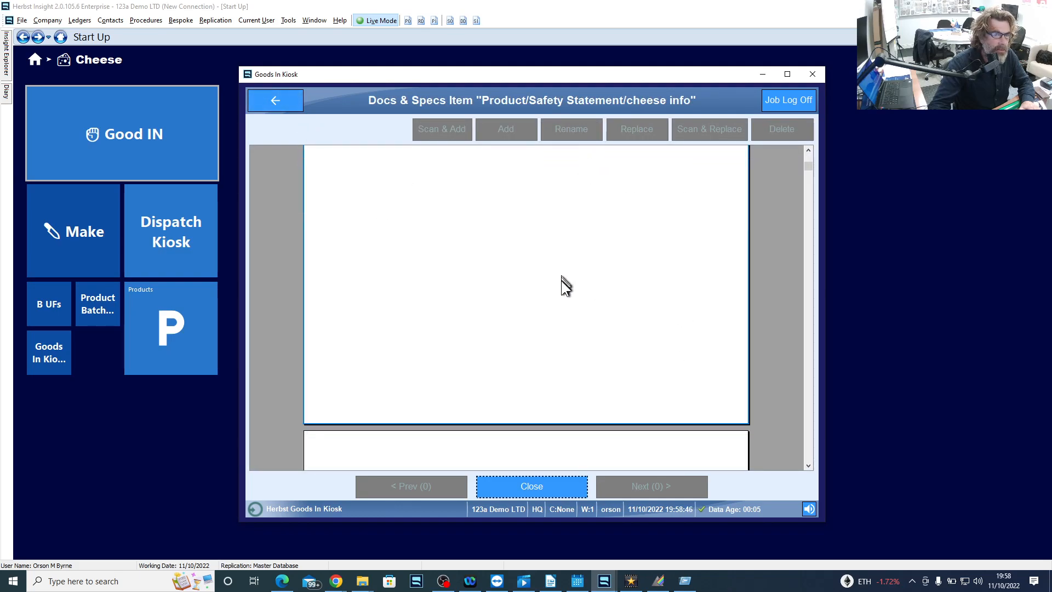
pyautogui.click(270, 100)
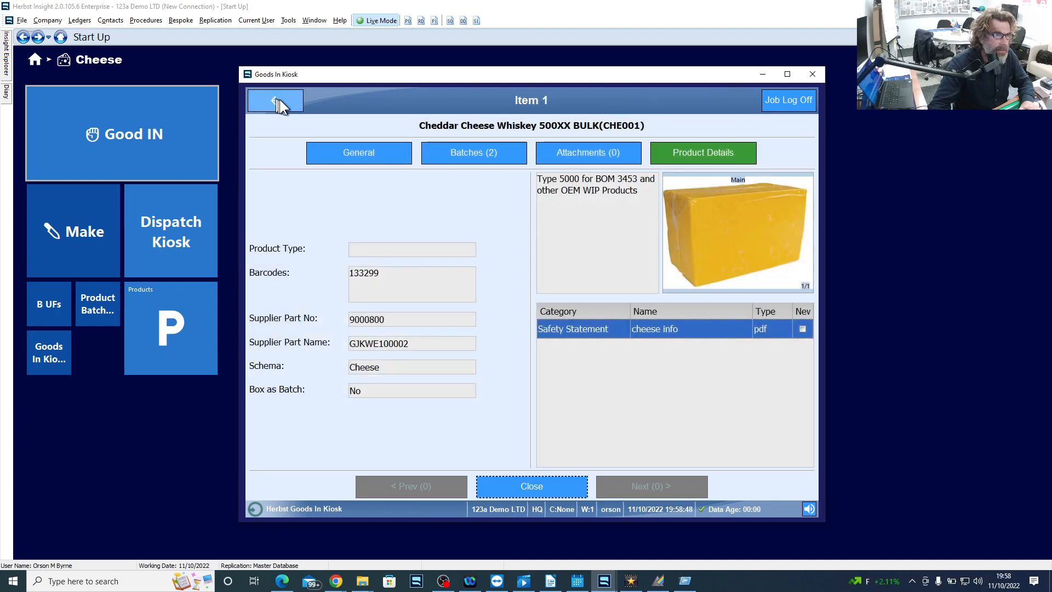
pyautogui.click(279, 100)
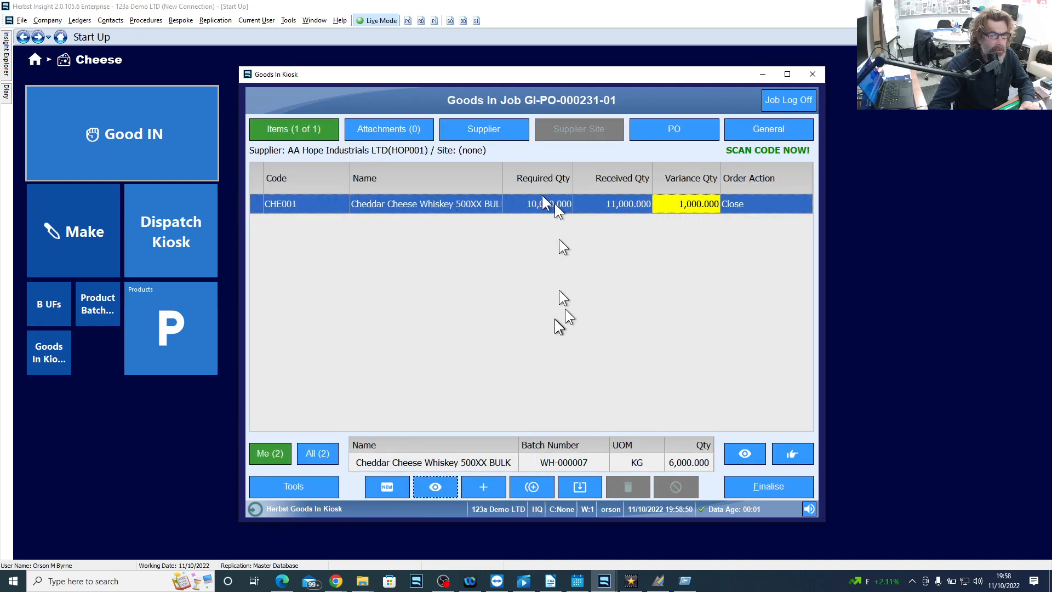
# - Finalise the goods in job, accepting the quantity discrepancies and leaving the comment and supplier's reference blank
pyautogui.click(763, 486)
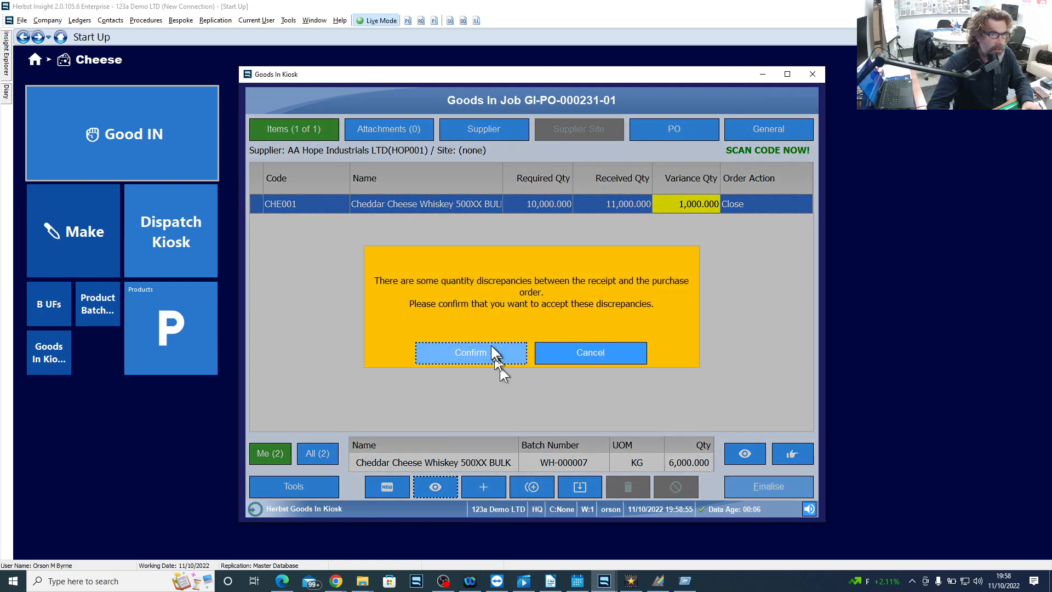
pyautogui.click(492, 347)
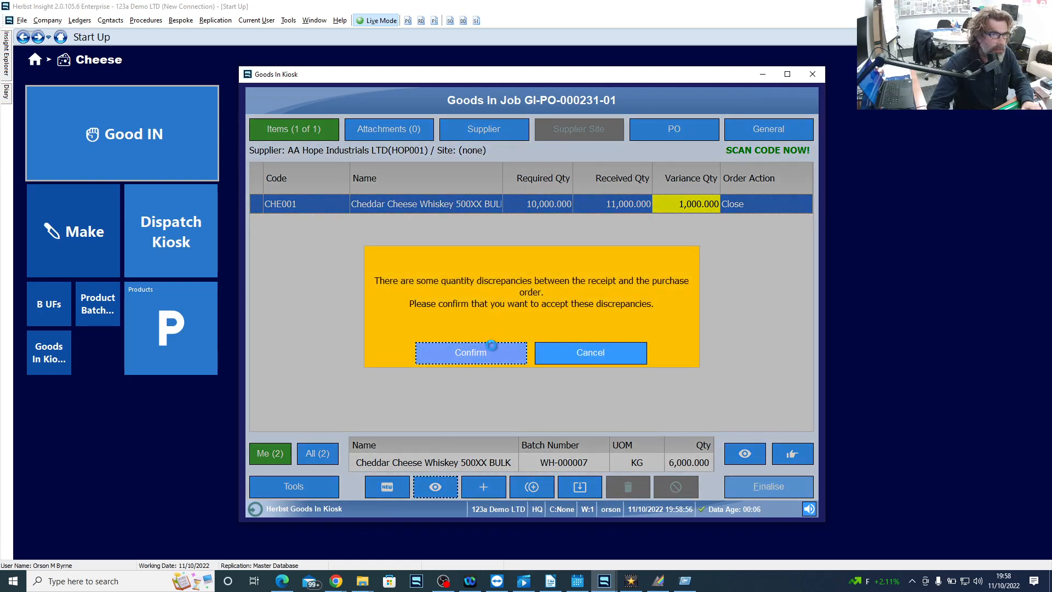
pyautogui.click(536, 485)
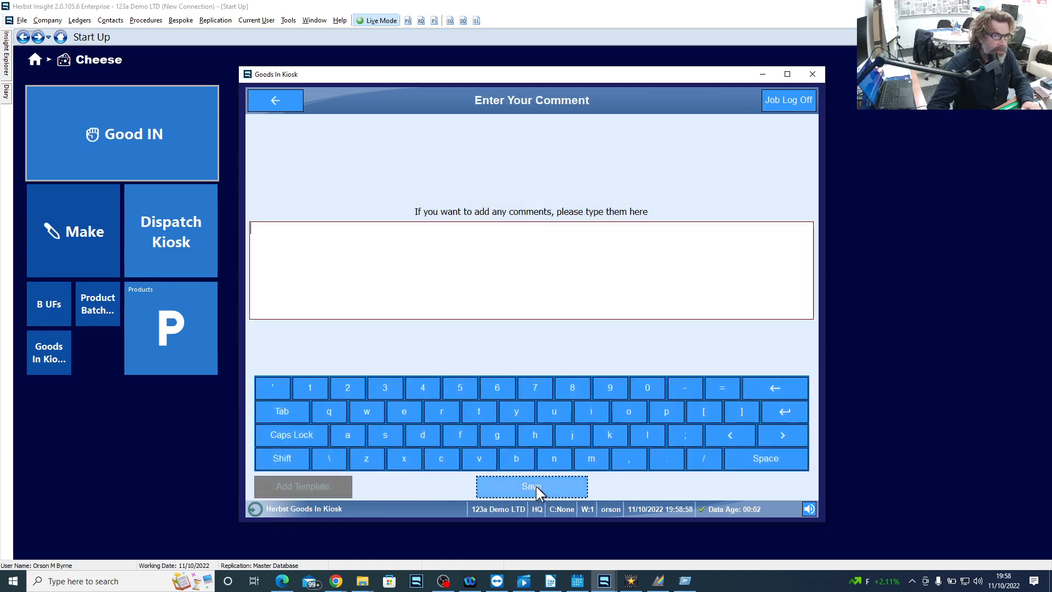
pyautogui.click(541, 486)
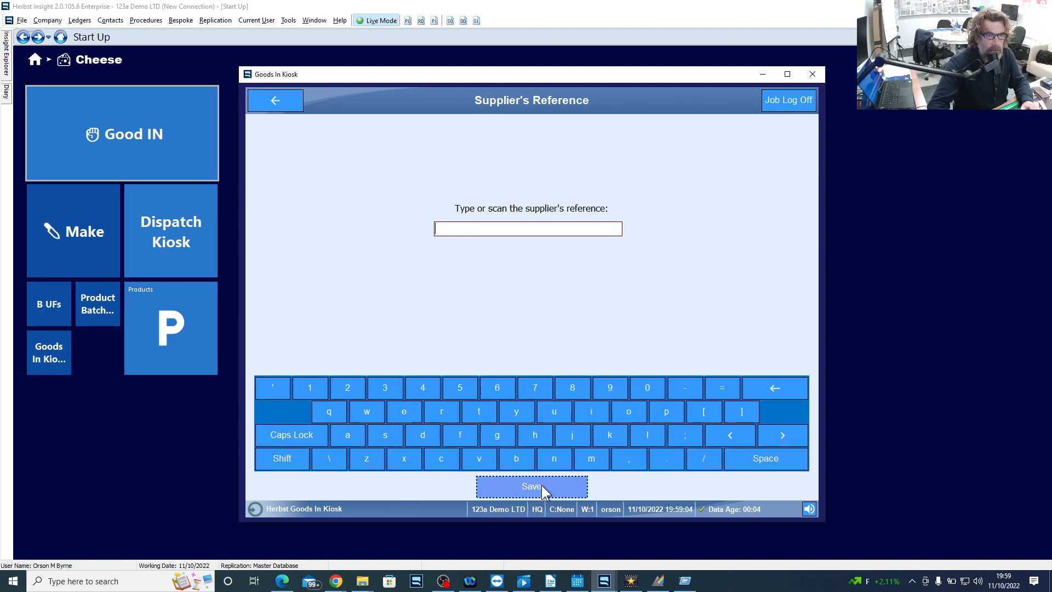
pyautogui.click(541, 486)
# - Create the Receipt Docket, finish without printing it, and close the Goods In Kiosk
pyautogui.moveTo(475, 176)
pyautogui.mouseDown()
pyautogui.moveTo(463, 308)
pyautogui.moveTo(559, 433)
pyautogui.mouseUp()
pyautogui.click(477, 486)
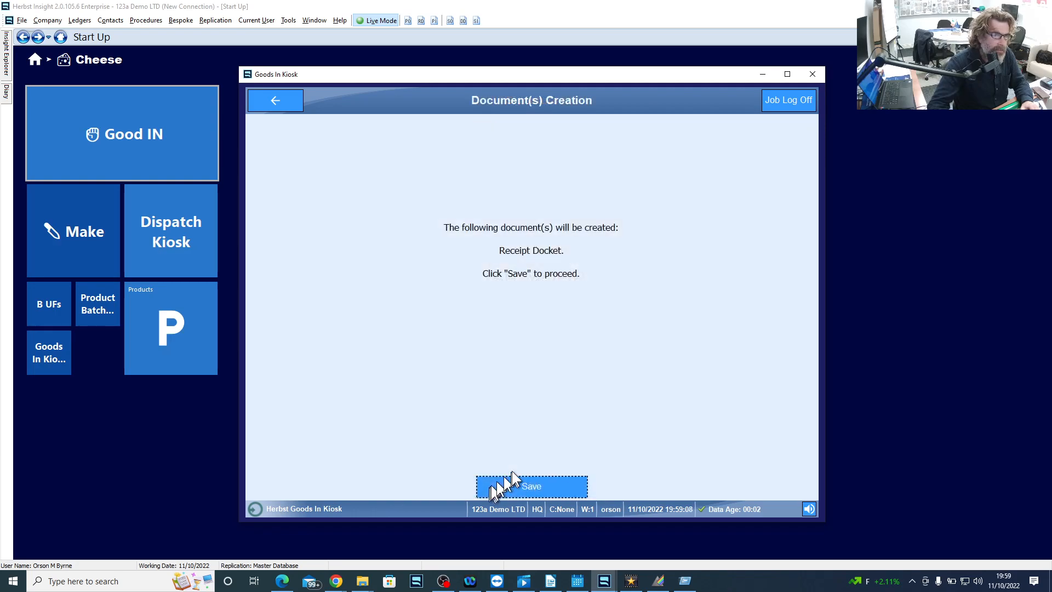
pyautogui.click(538, 487)
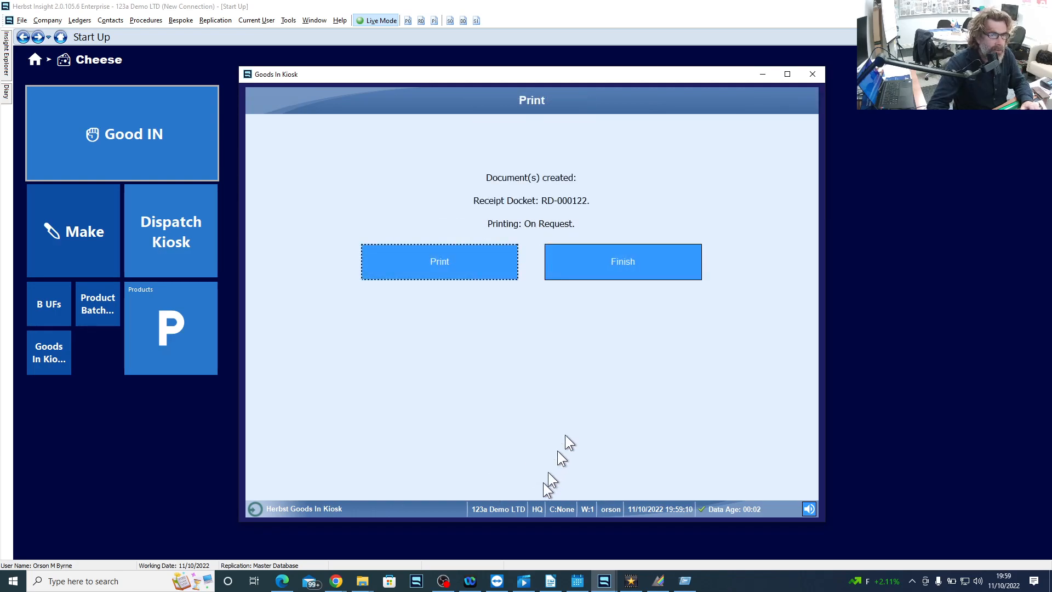
pyautogui.click(651, 260)
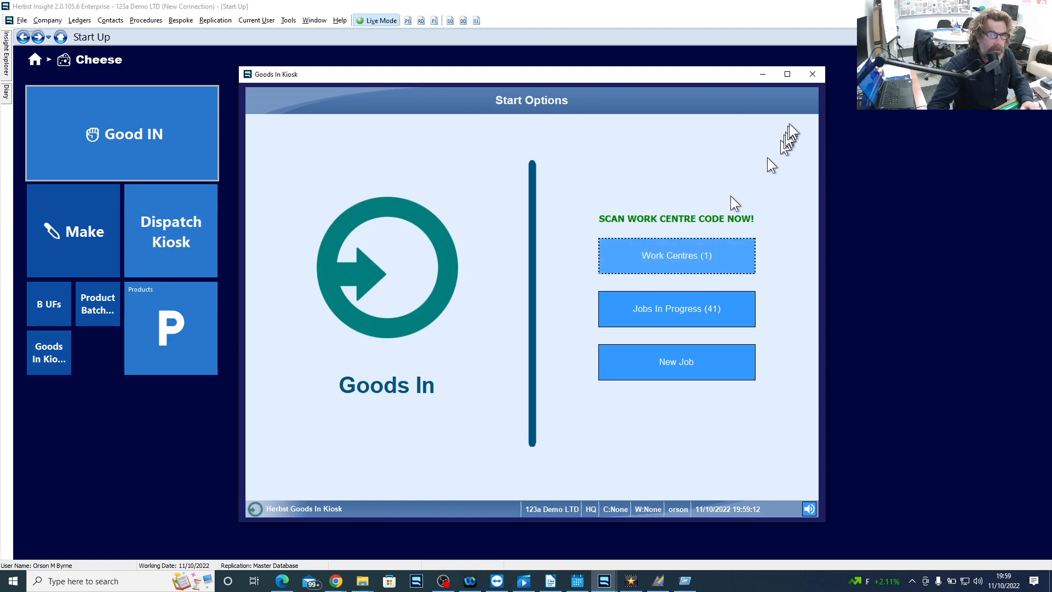
pyautogui.click(813, 75)
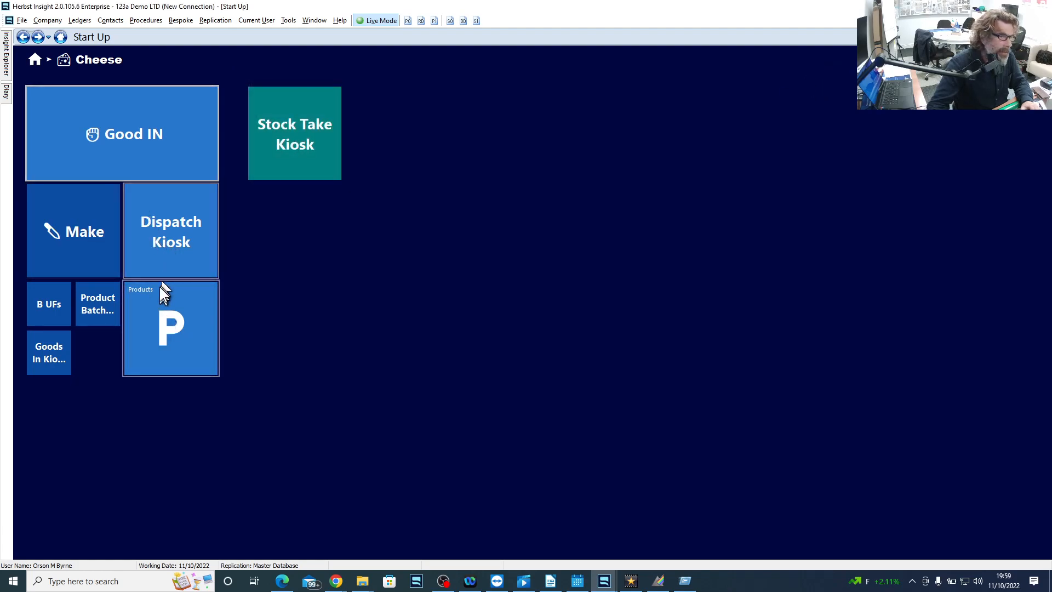
# - Start a Production Kiosk job from the current production schedule's "make from blocks" order, leaving the job reference blank
pyautogui.click(64, 235)
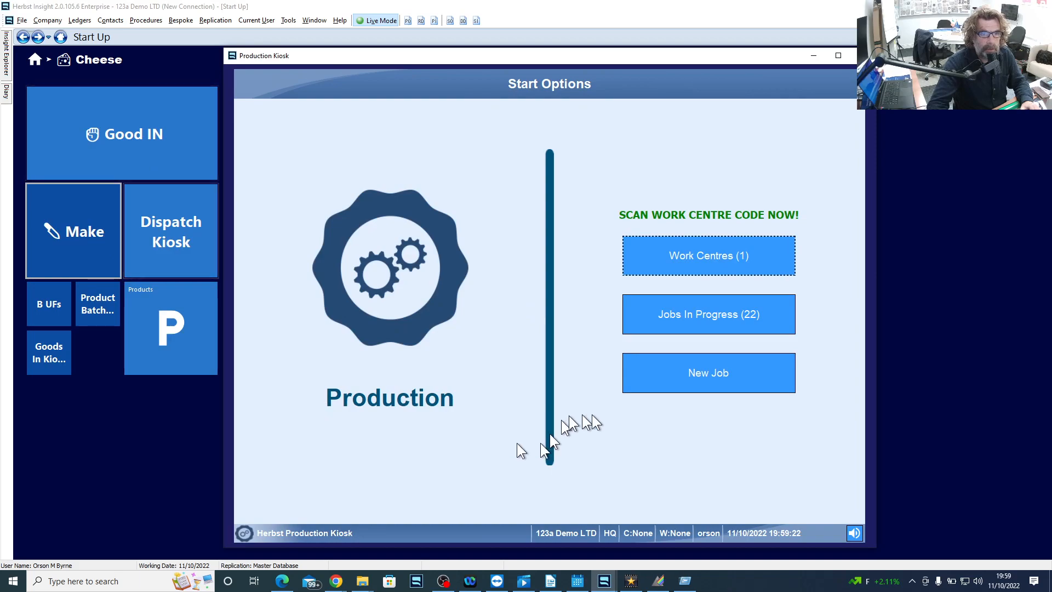
pyautogui.click(711, 375)
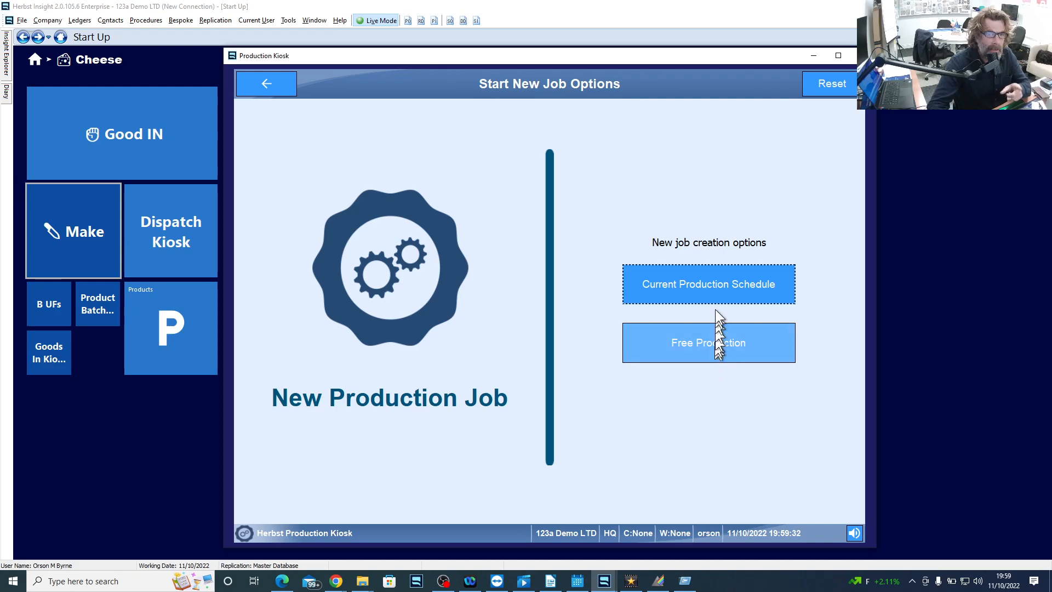
pyautogui.click(715, 289)
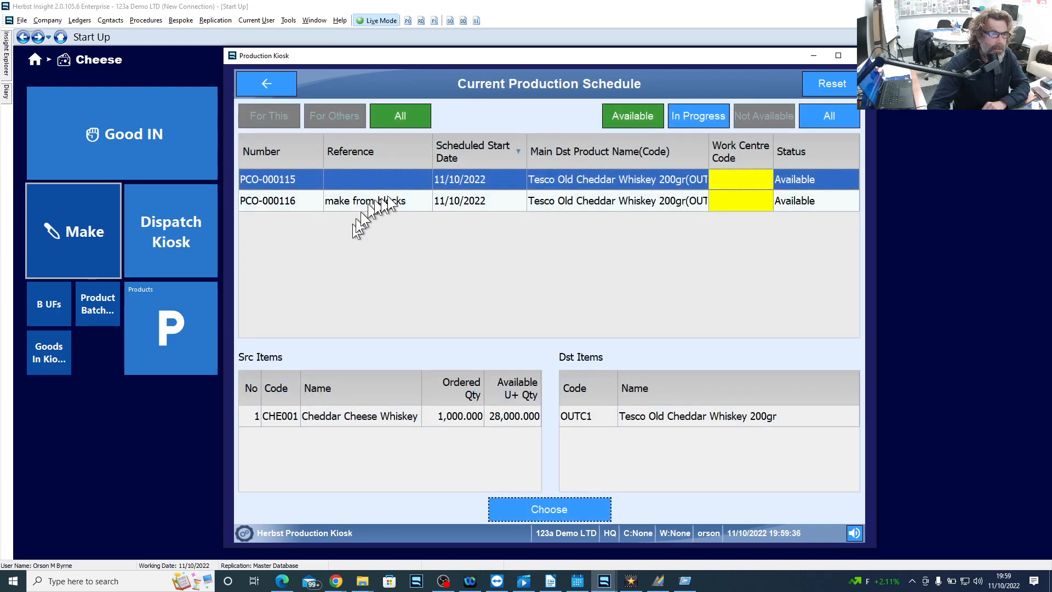
pyautogui.click(396, 202)
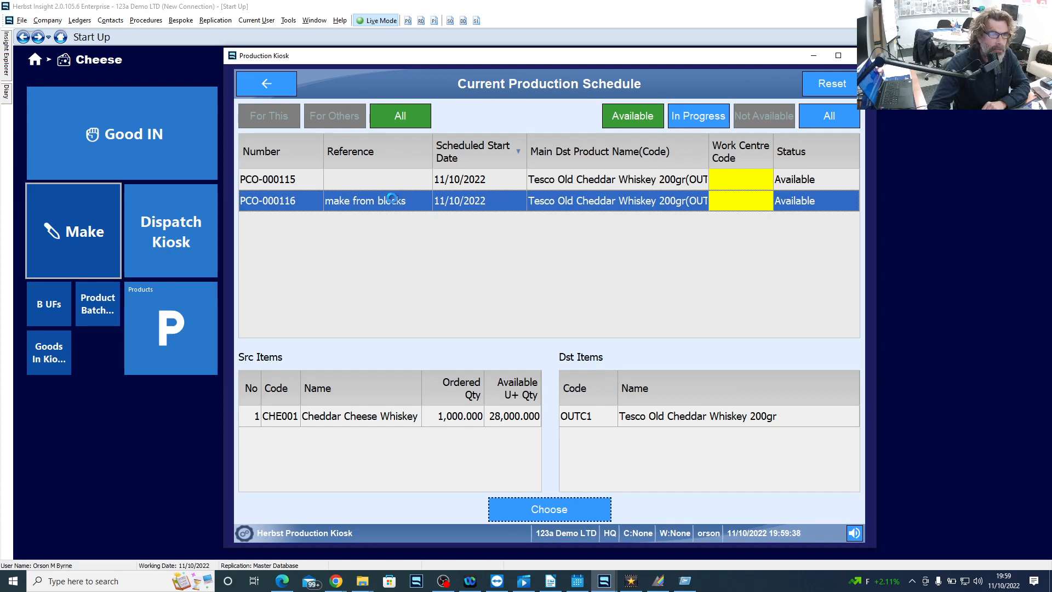
pyautogui.doubleClick(392, 201)
pyautogui.click(530, 513)
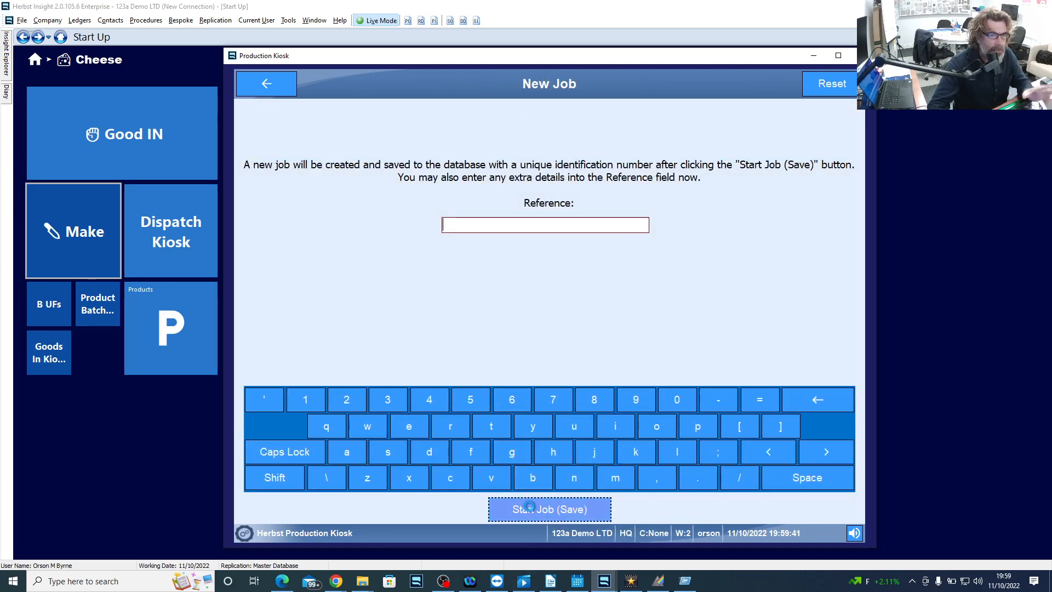
pyautogui.click(521, 500)
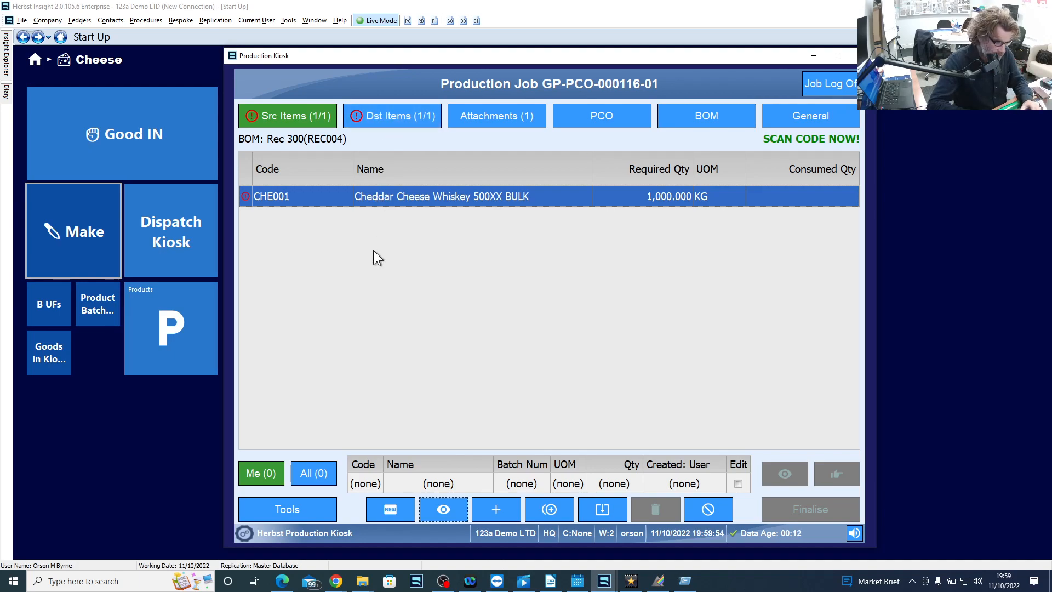
# - Add a source entry for product che001 and choose its in-stock batch WH-000007
pyautogui.write('che001')
pyautogui.press('Return')
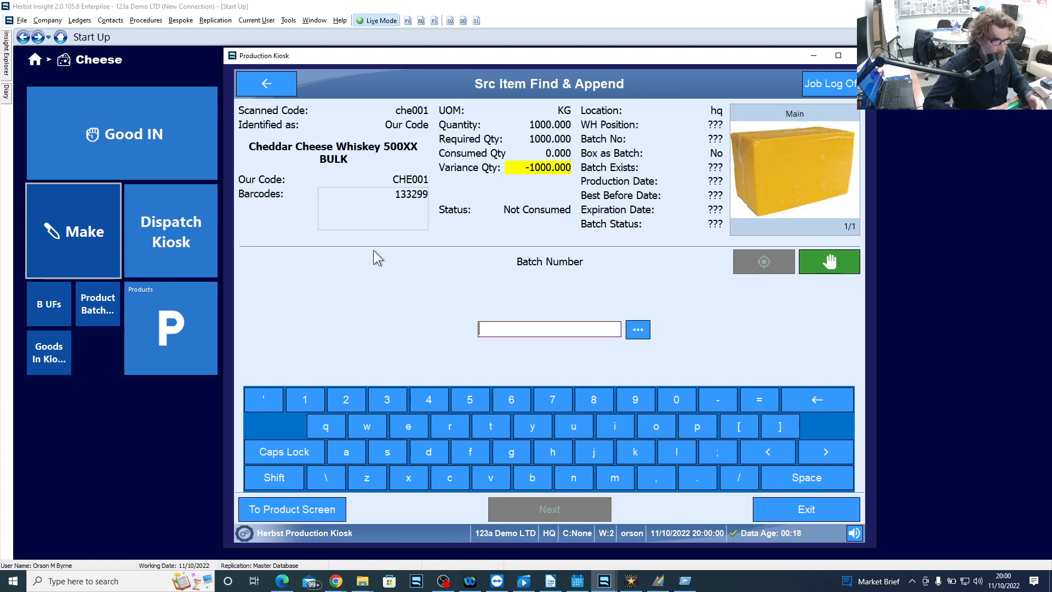
pyautogui.click(638, 330)
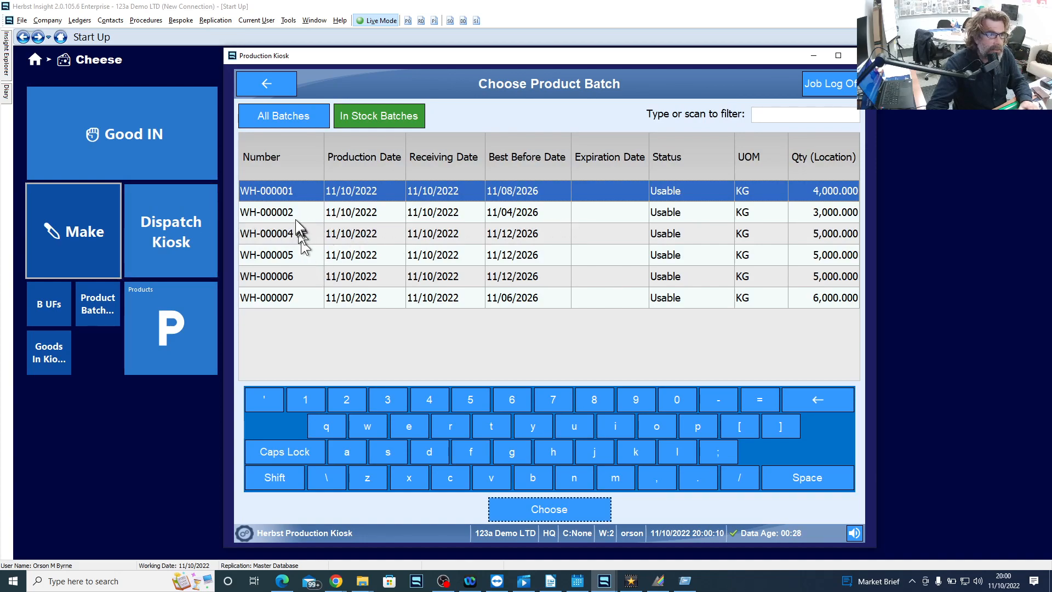
pyautogui.doubleClick(299, 297)
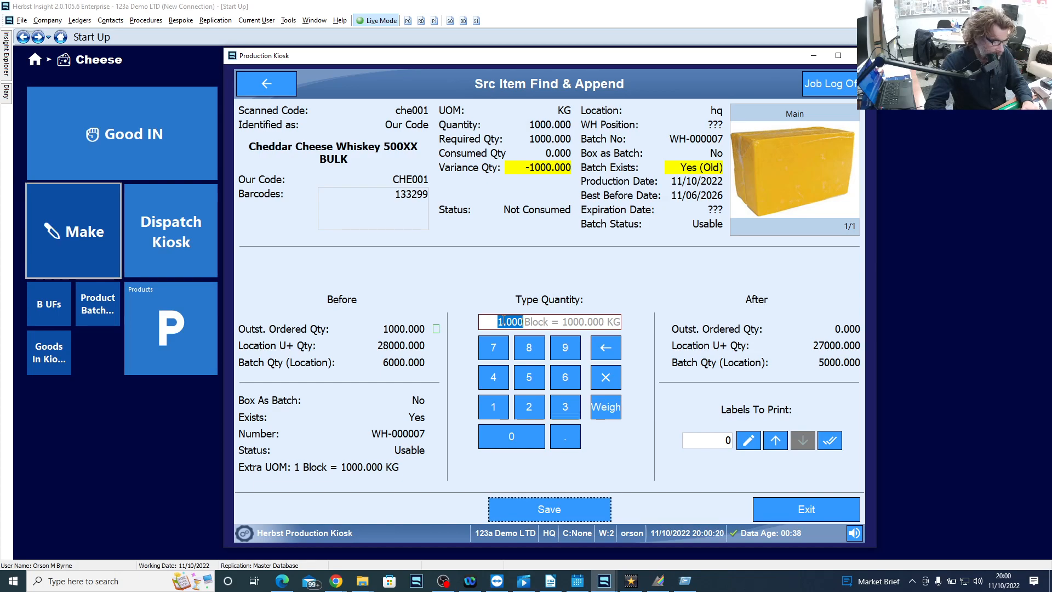
pyautogui.write('4')
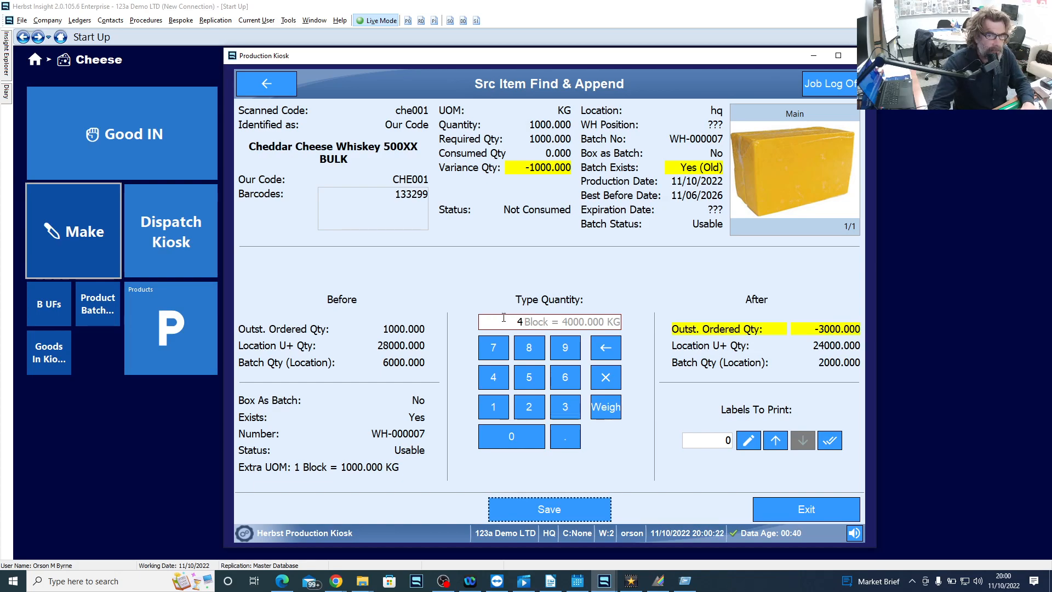
pyautogui.click(560, 511)
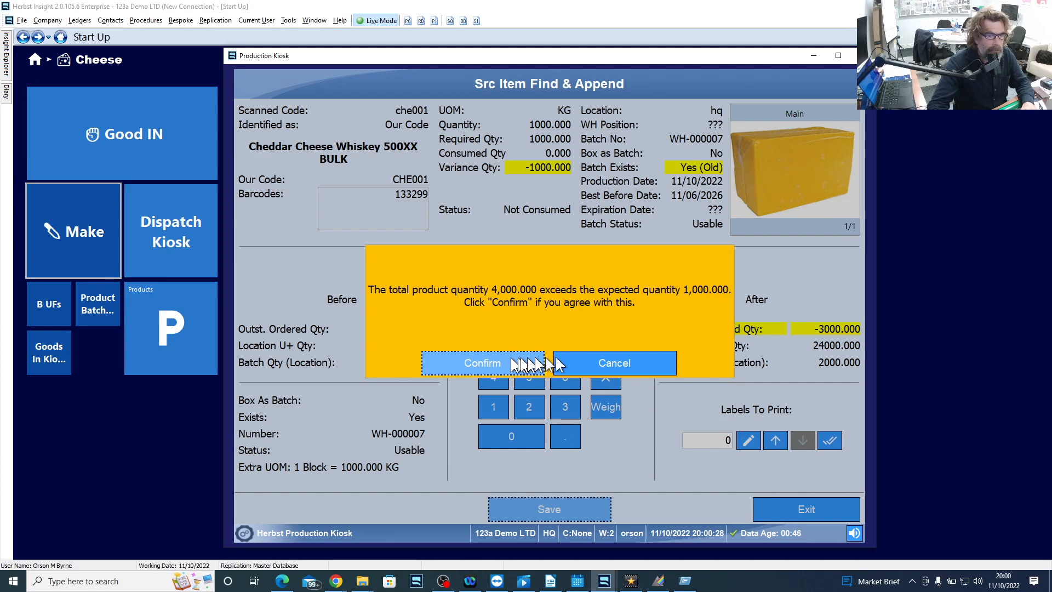
pyautogui.click(619, 361)
# - Set the consumed quantity to 2 blocks and save the source entry, accepting the excess over the expected quantity
pyautogui.click(529, 406)
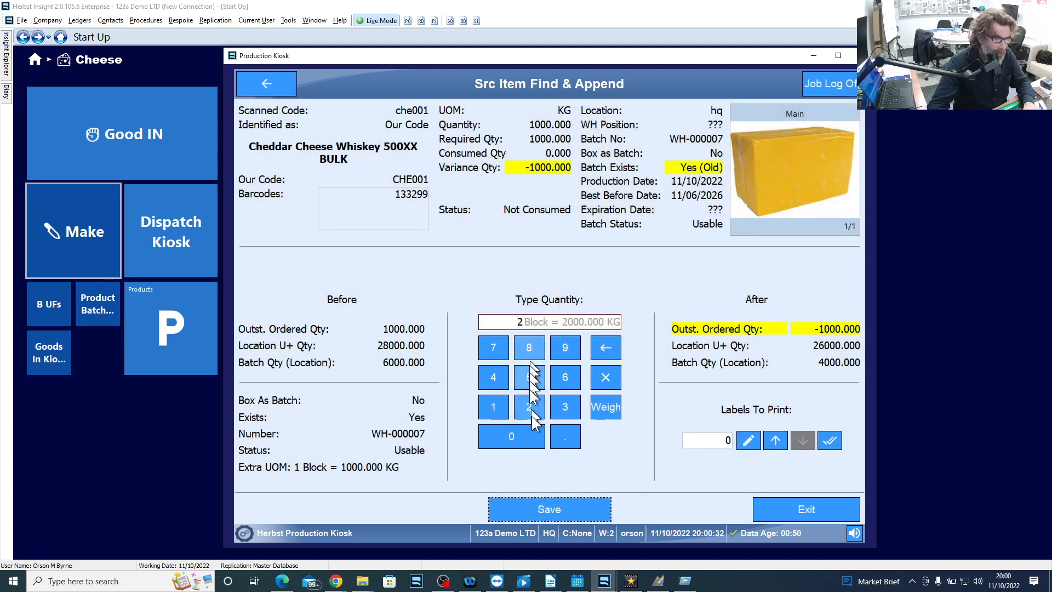
pyautogui.click(548, 507)
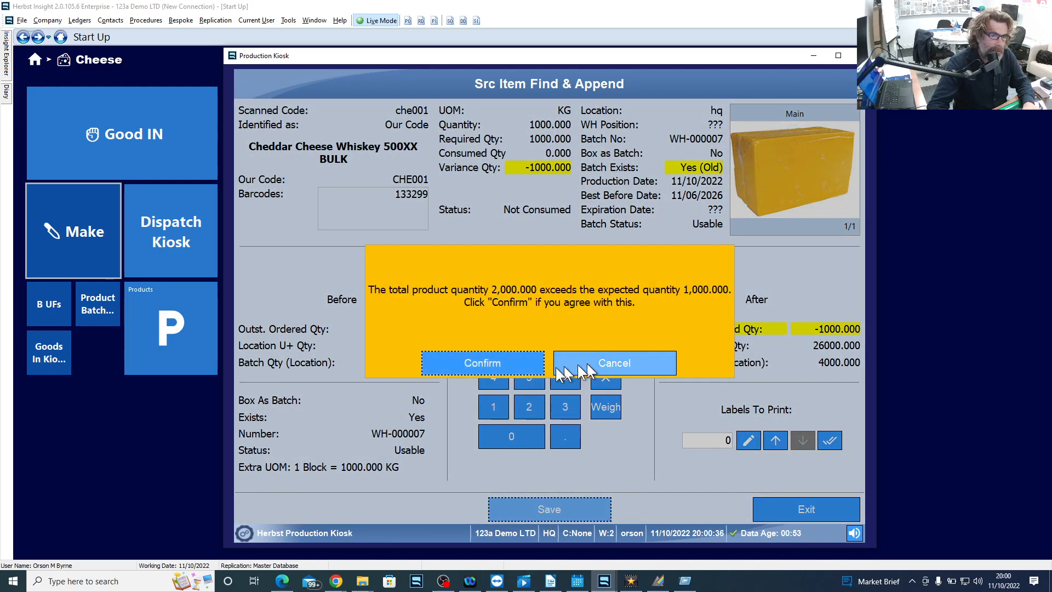
pyautogui.click(515, 364)
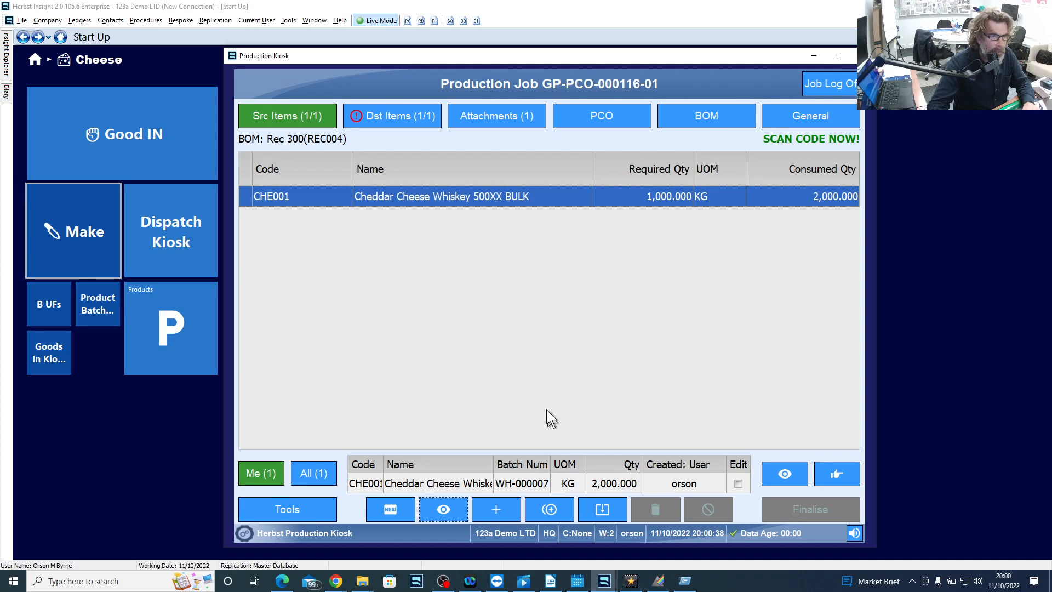
# - Create a new batch numbered 99222 for the destination product Tesco Old Cheddar Whiskey 200gr
pyautogui.click(388, 114)
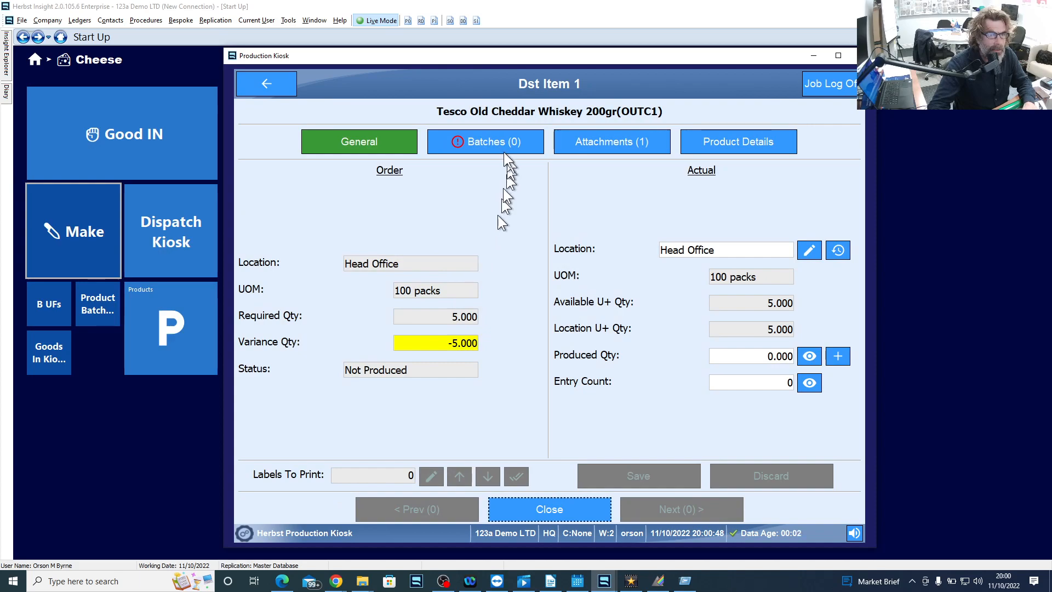
pyautogui.click(492, 140)
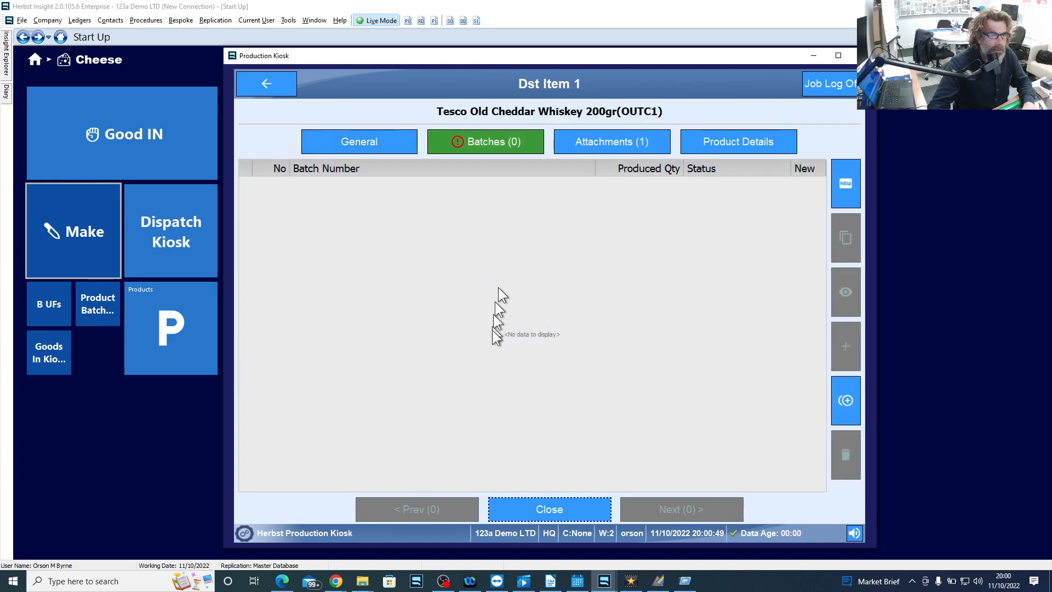
pyautogui.click(846, 184)
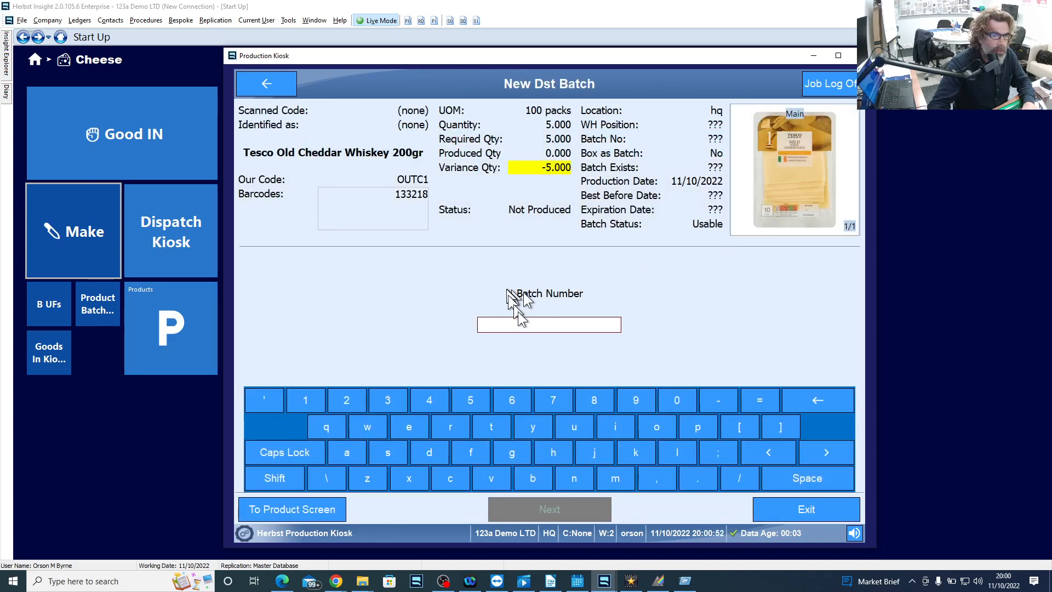
pyautogui.write('99222')
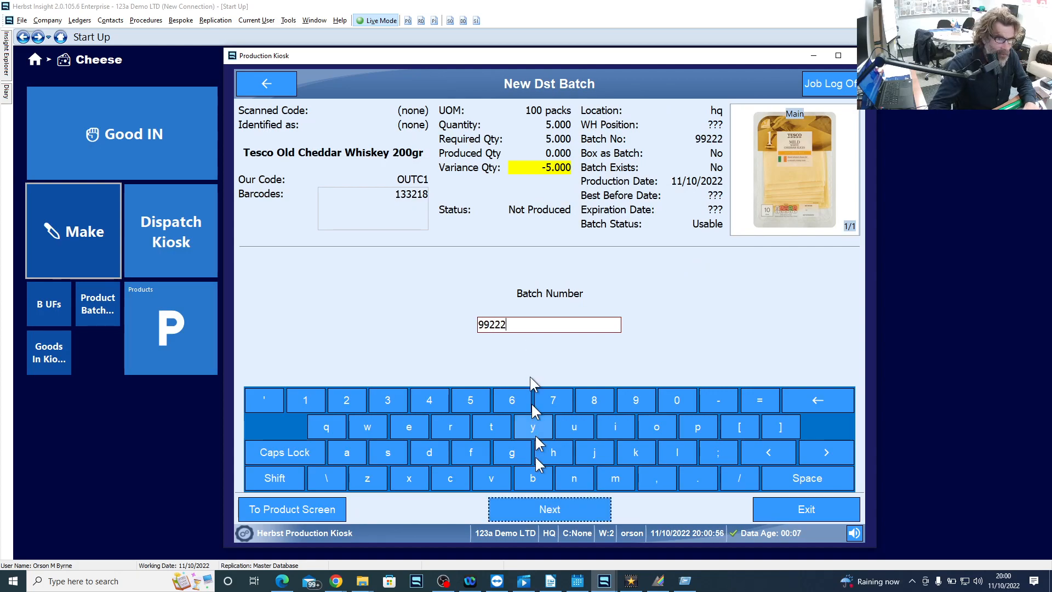
pyautogui.click(538, 514)
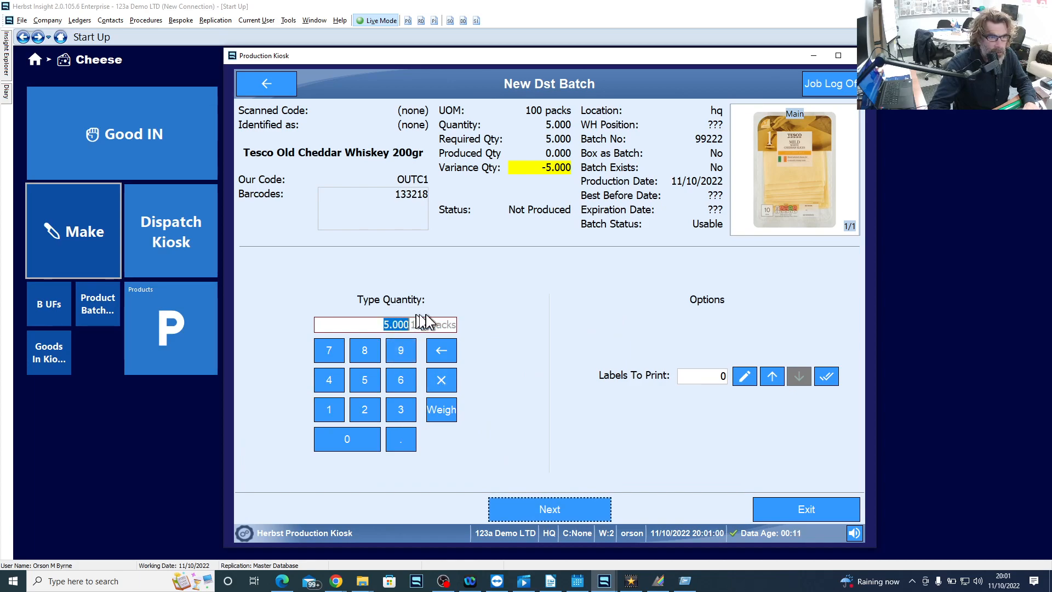
# - Set the new batch's quantity to 10 units of 100 packs and accept the excess over the expected quantity
pyautogui.write('100')
pyautogui.press('BackSpace')
pyautogui.click(554, 512)
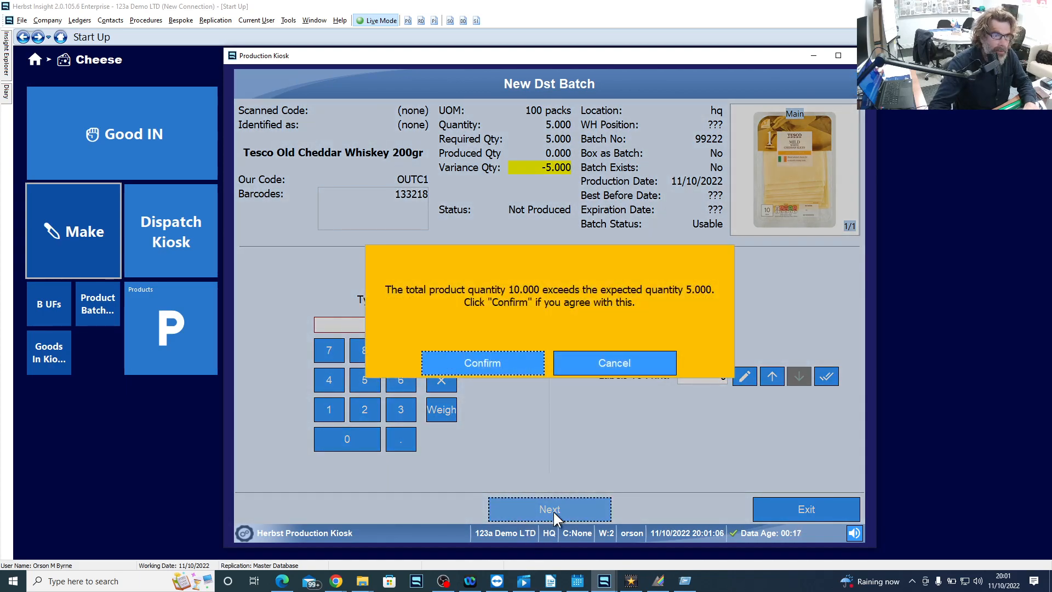
pyautogui.click(519, 361)
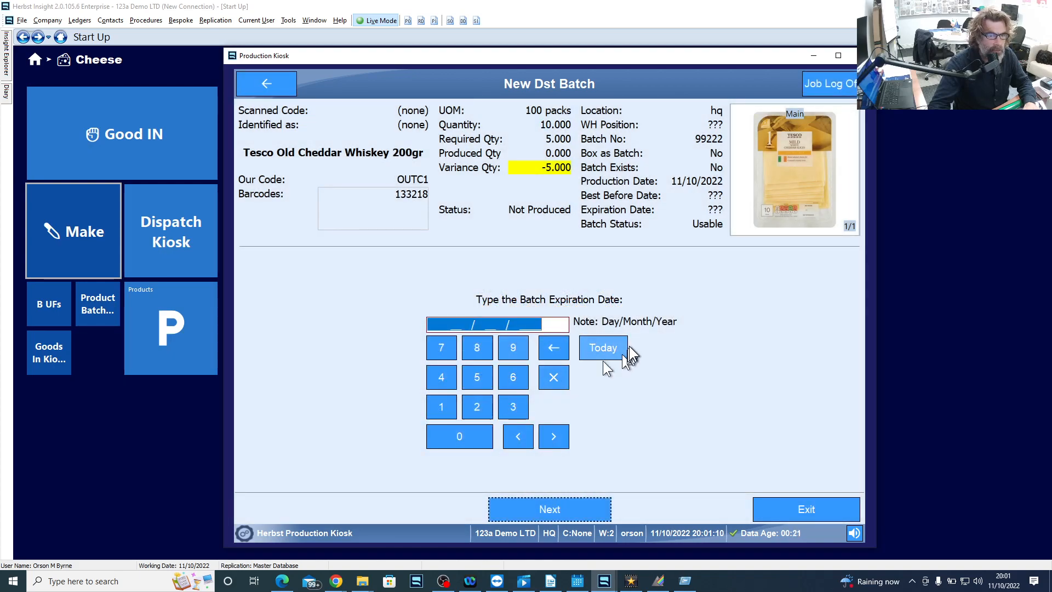
# - Set the batch's expiration date to 11/05/2026, save it with the Usable status, and return to the production job
pyautogui.click(603, 347)
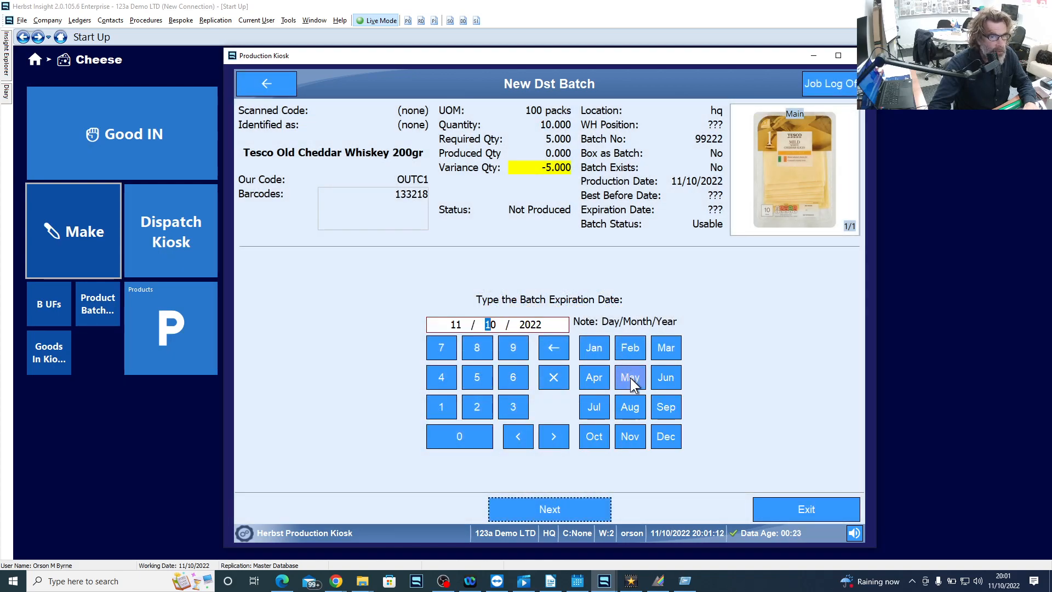
pyautogui.click(630, 377)
pyautogui.click(652, 436)
pyautogui.click(567, 506)
pyautogui.click(550, 378)
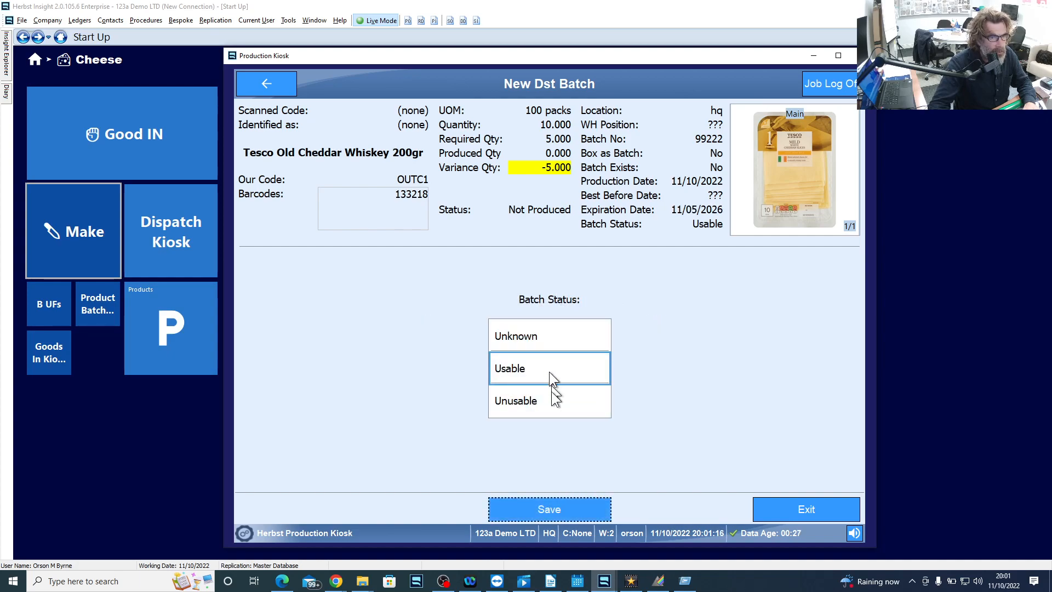
pyautogui.click(557, 505)
pyautogui.click(559, 507)
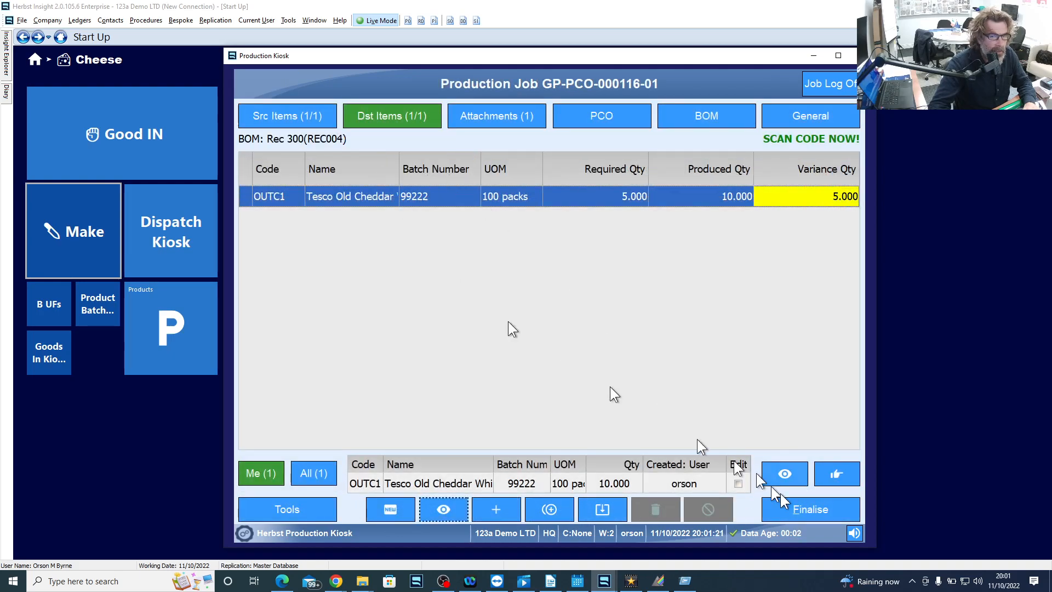
# - Finalise the production job with its PCO flagged as Completed, save the Product Converter document, and close the Production Kiosk
pyautogui.click(816, 509)
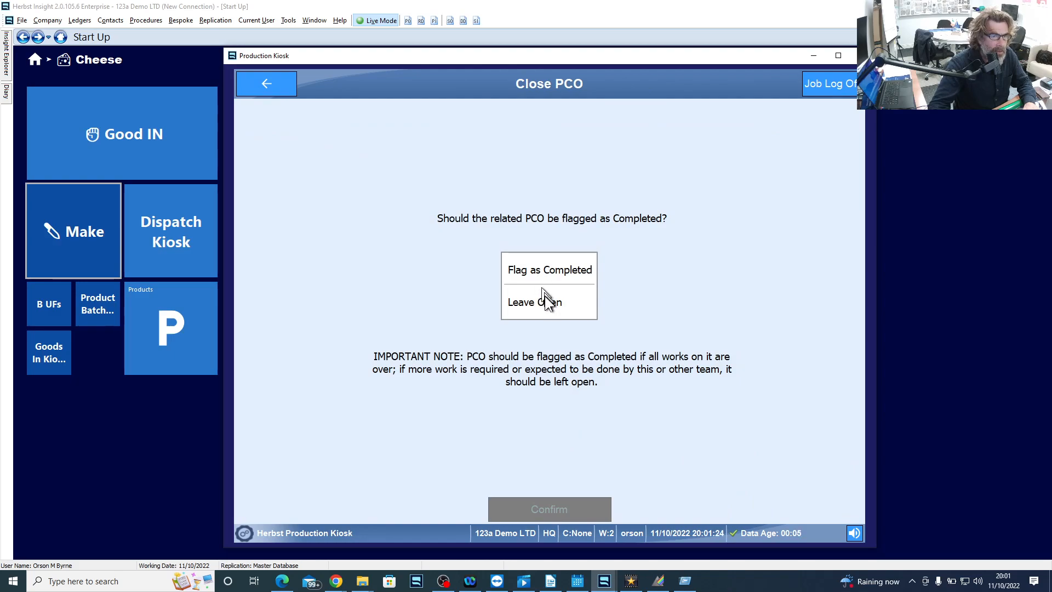
pyautogui.click(547, 271)
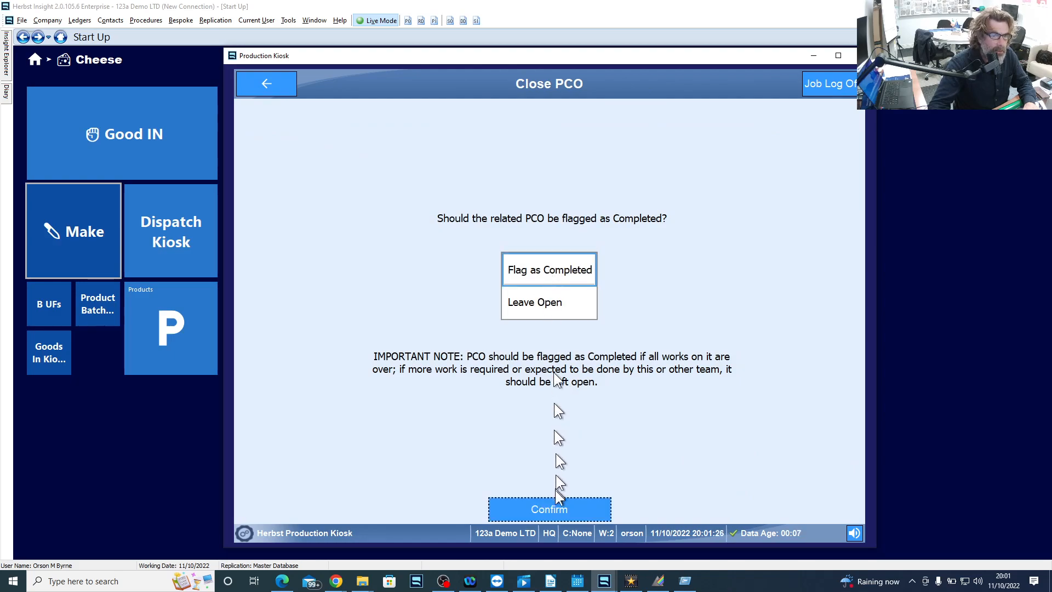
pyautogui.click(557, 508)
pyautogui.click(557, 508)
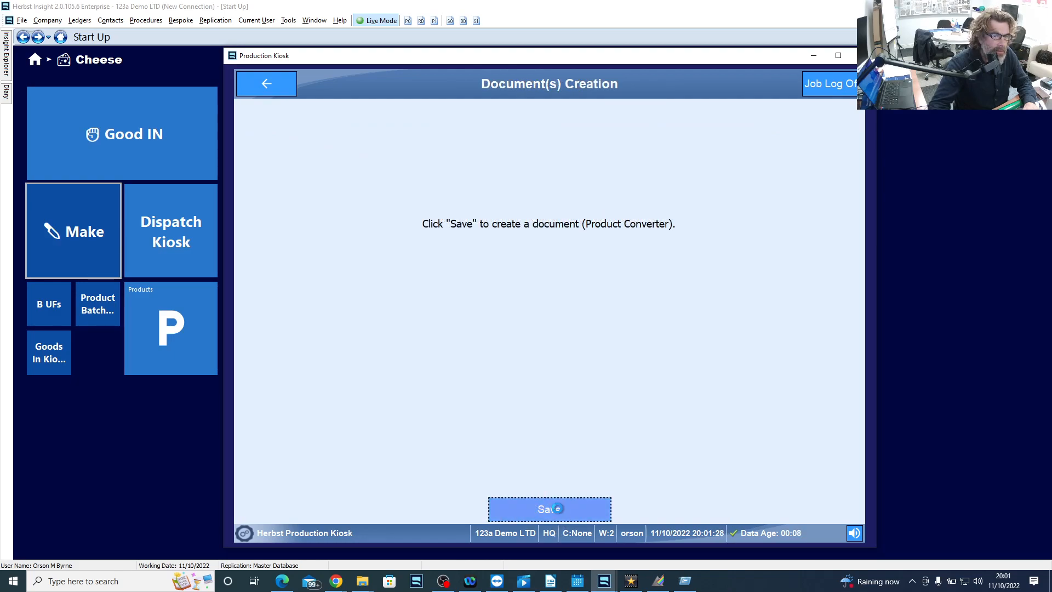
pyautogui.click(555, 259)
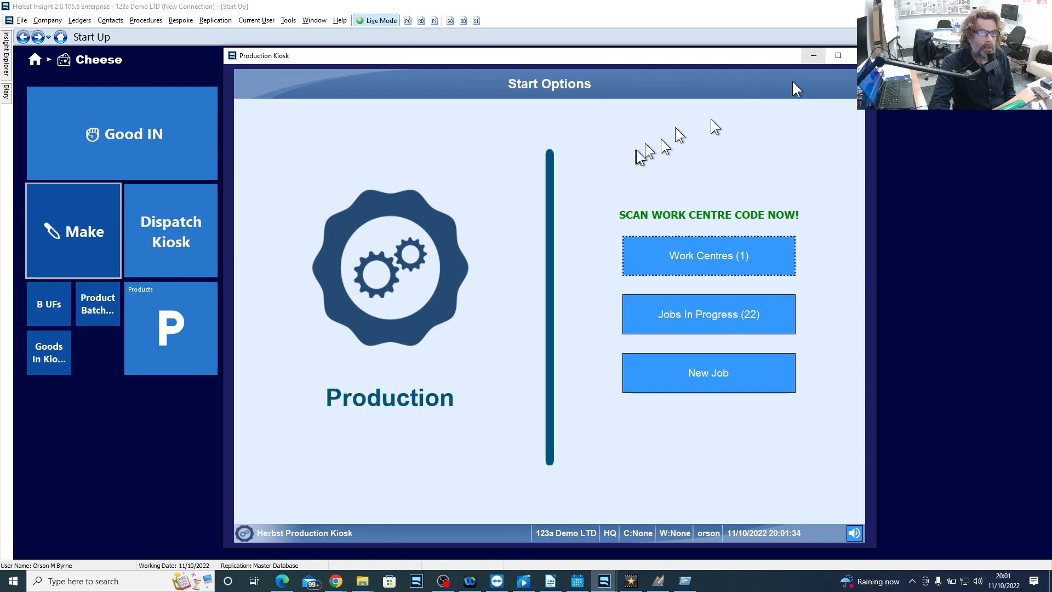
pyautogui.click(851, 57)
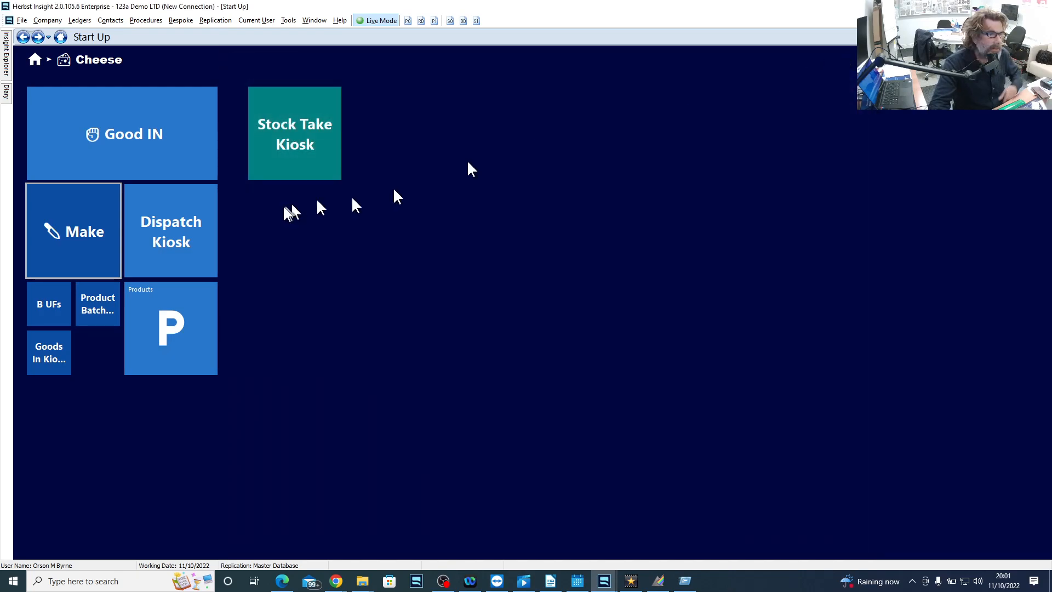
# - Start a new stock count job in the Stock Take Kiosk for Head Office, covering all units and areas, without a reference
pyautogui.click(301, 136)
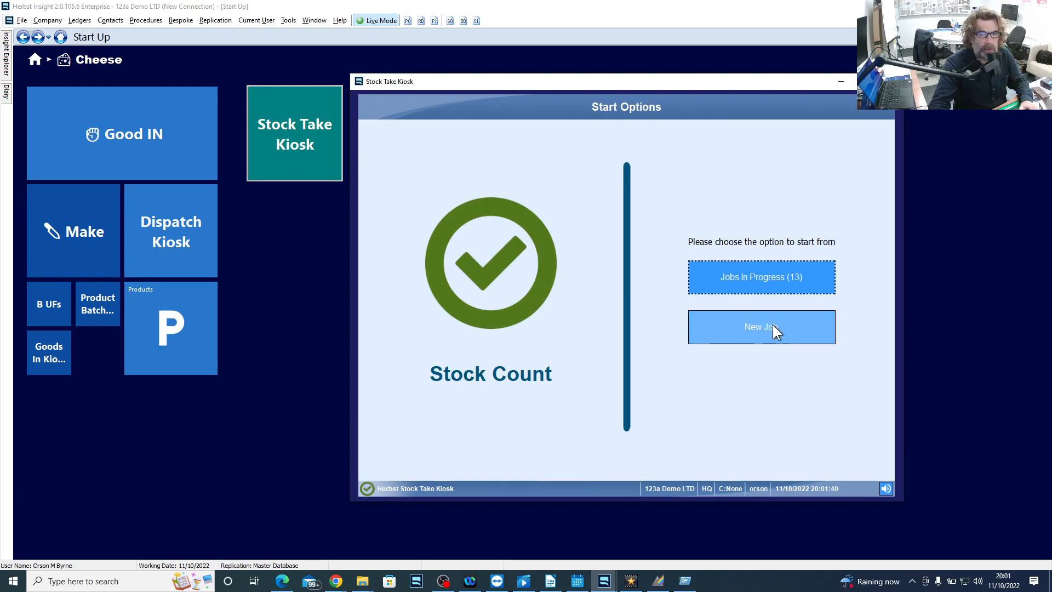
pyautogui.click(770, 328)
pyautogui.click(813, 250)
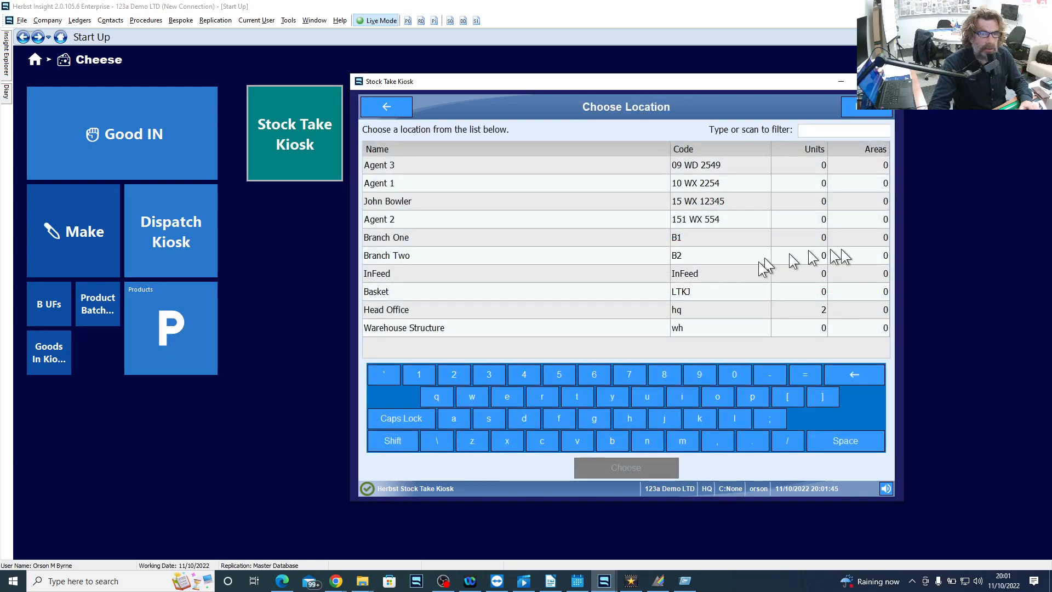
pyautogui.click(432, 309)
pyautogui.click(757, 370)
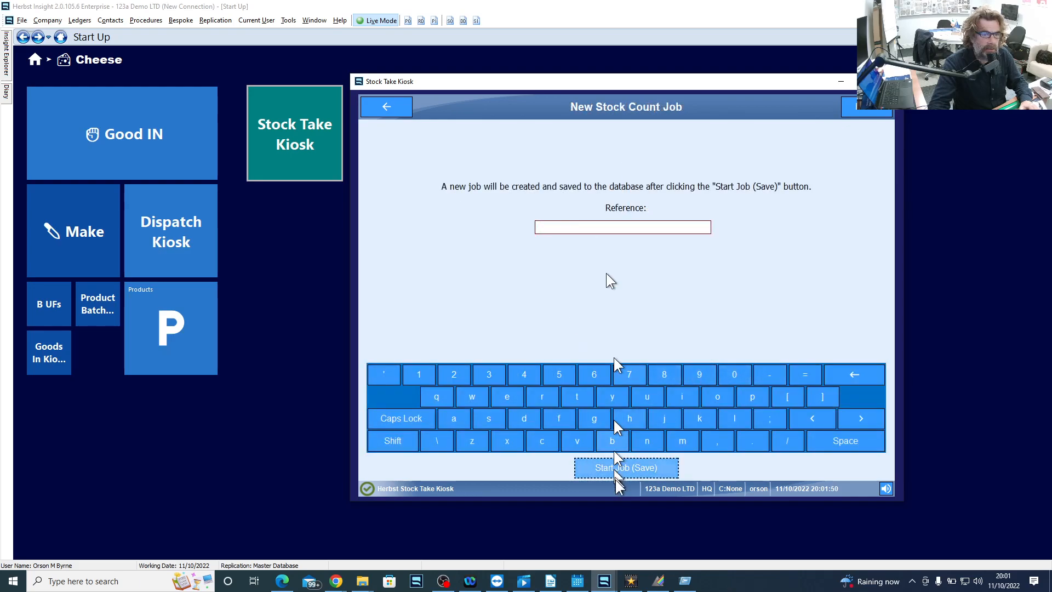
pyautogui.click(621, 462)
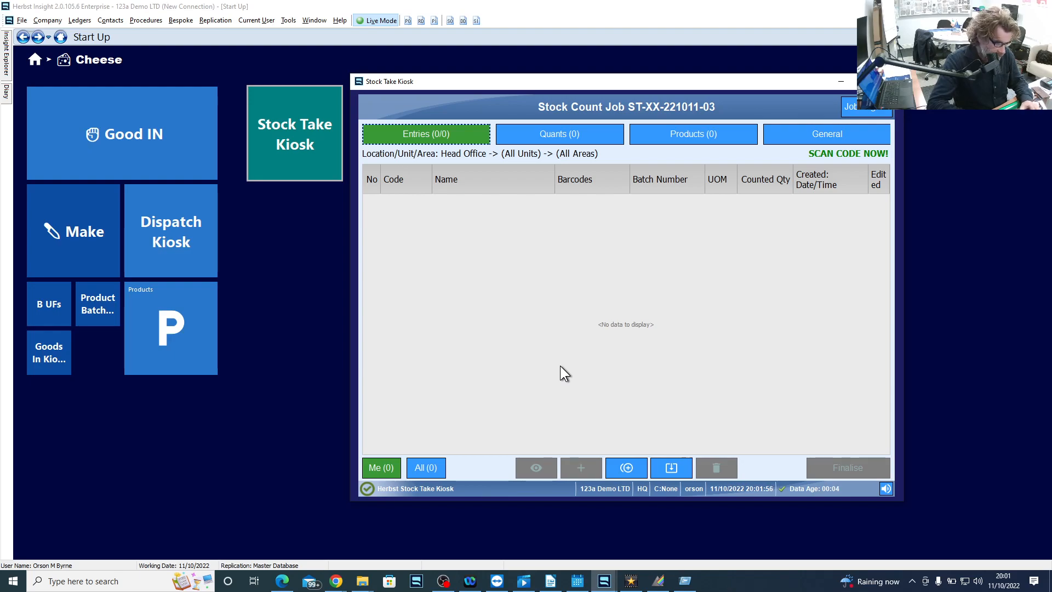
# - Enter product code che001 in the stock count and try batch number 909032 for it
pyautogui.write('che001')
pyautogui.press('Return')
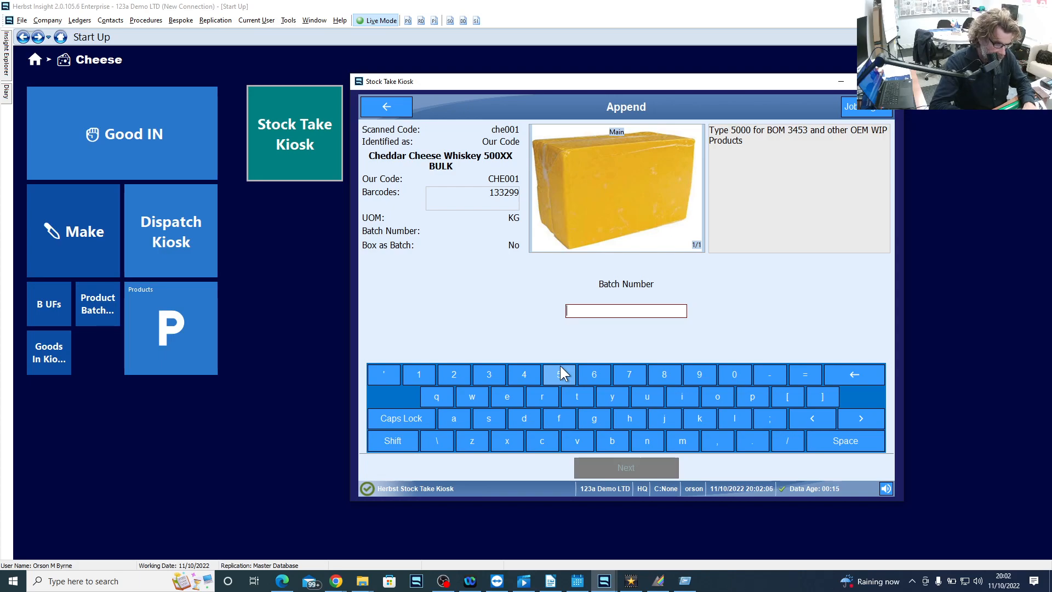
pyautogui.write('909032')
pyautogui.press('Return')
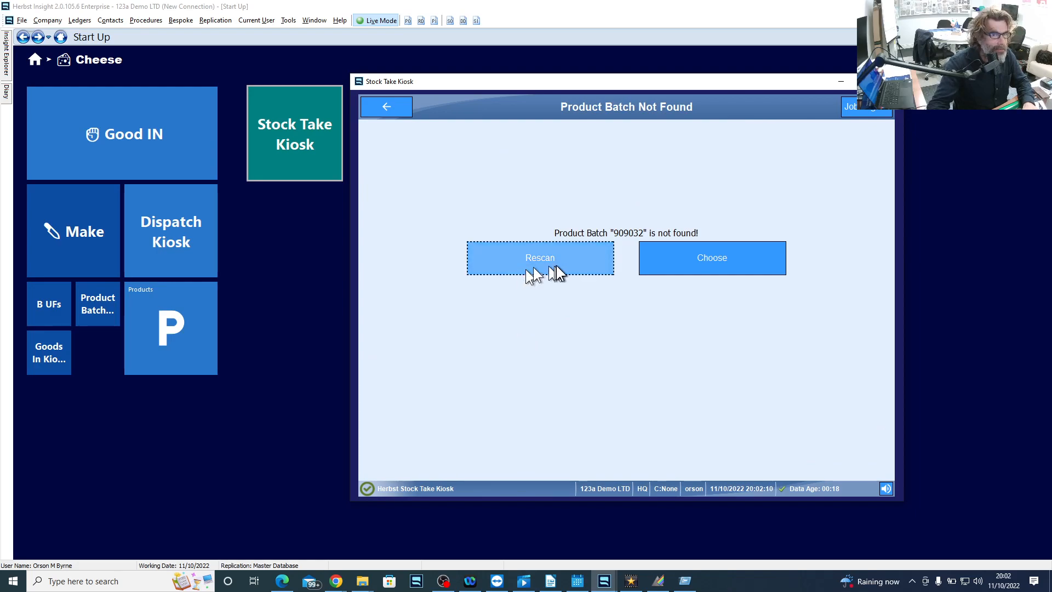
# - Choose the in-stock batch WH-000007 for the bulk cheddar and save a counted quantity of 5 blocks
pyautogui.click(708, 262)
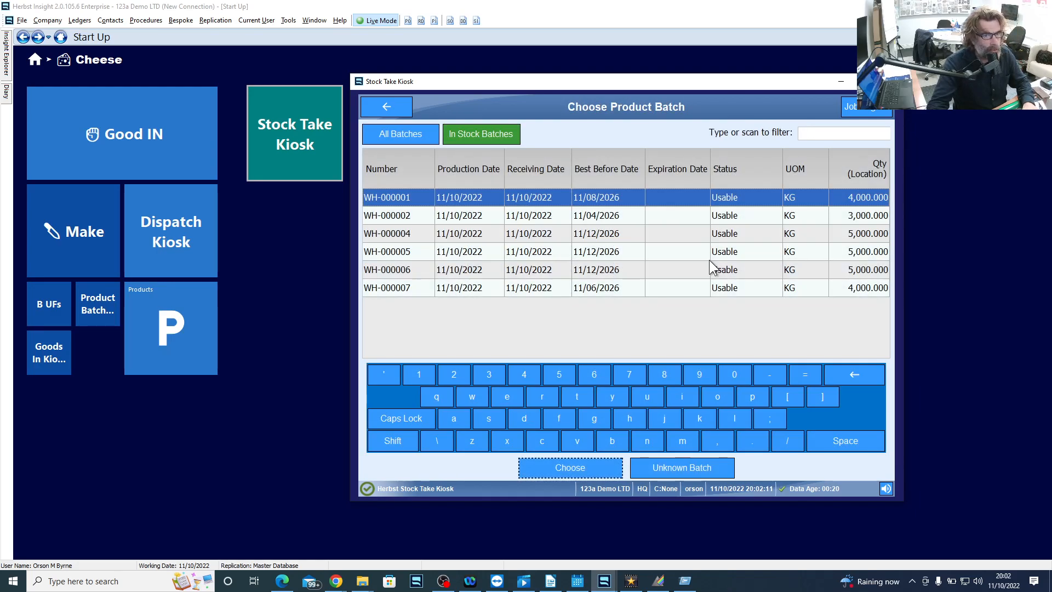
pyautogui.click(414, 290)
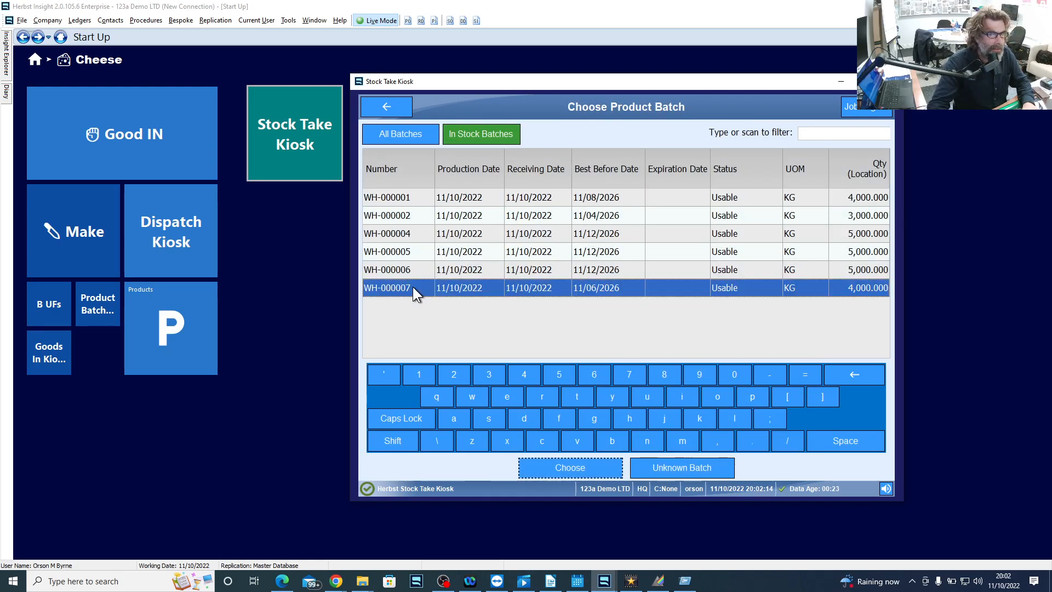
pyautogui.doubleClick(412, 287)
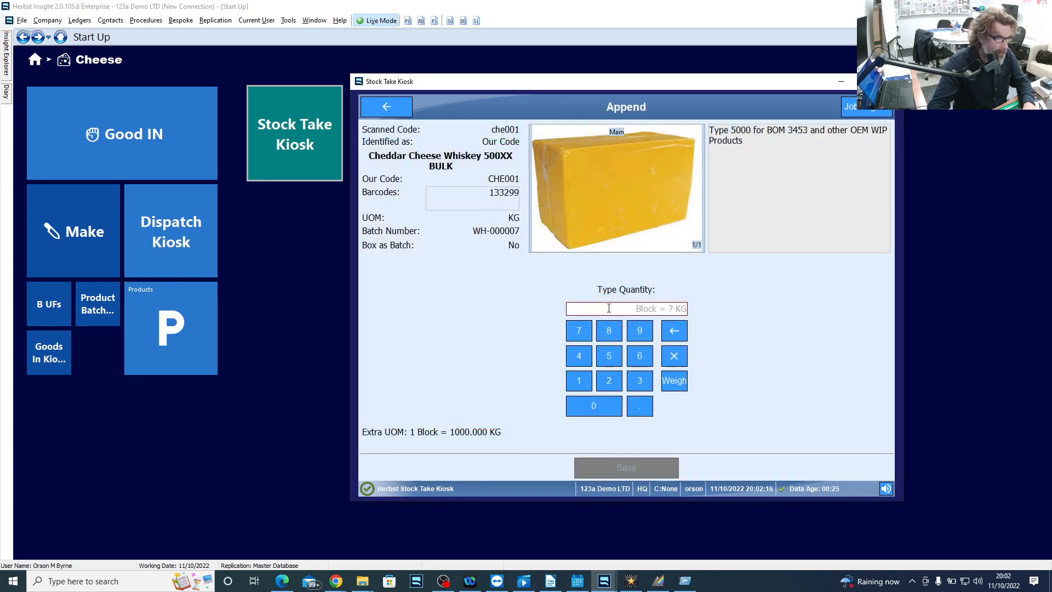
pyautogui.write('5')
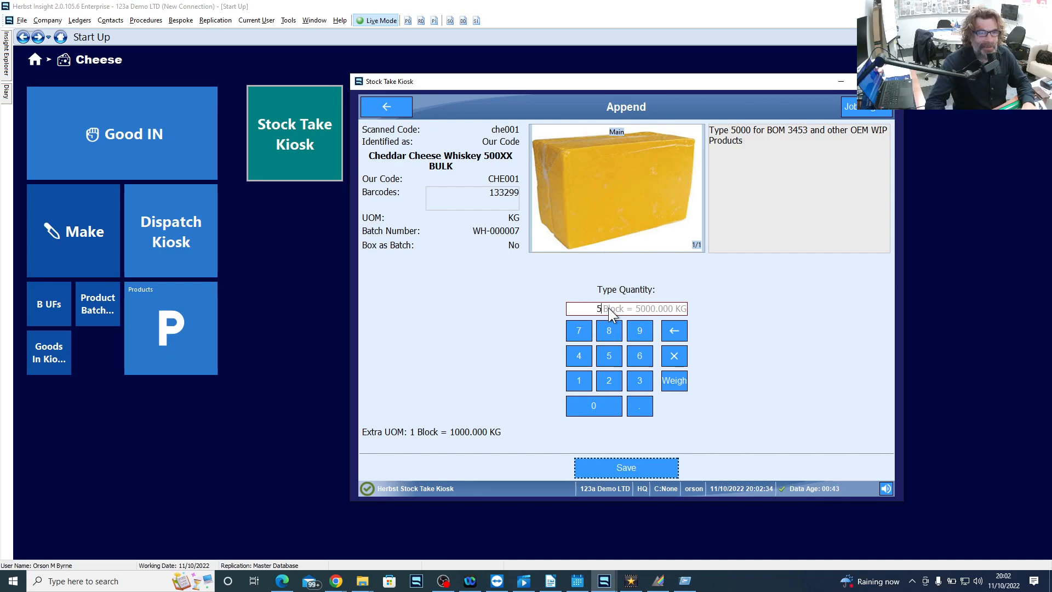
pyautogui.click(644, 468)
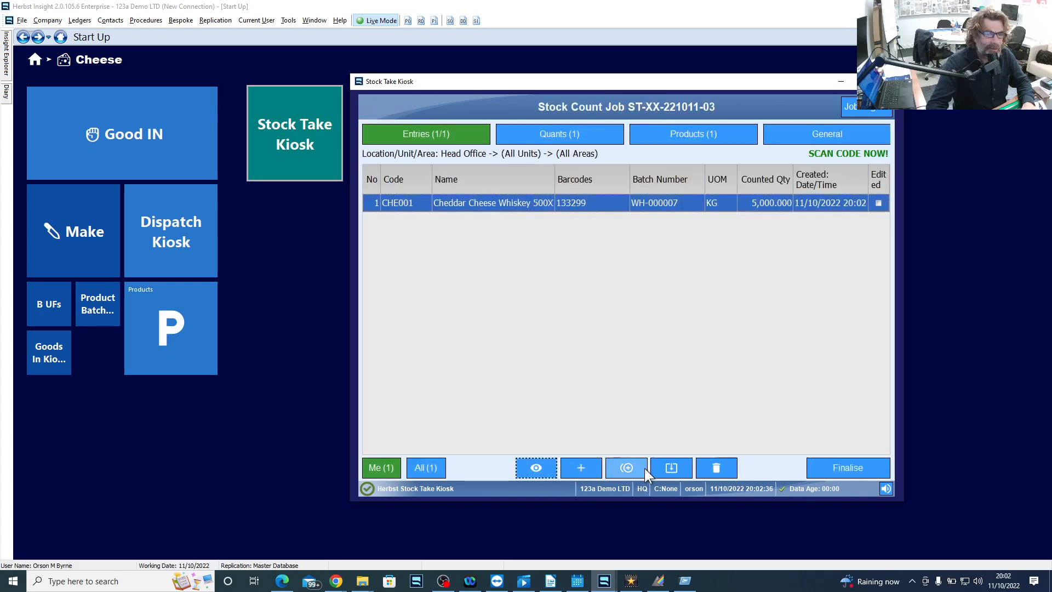
# - Finalise the stock count job without a comment, flag it as completed and submit it, and close the Stock Take Kiosk
pyautogui.click(856, 470)
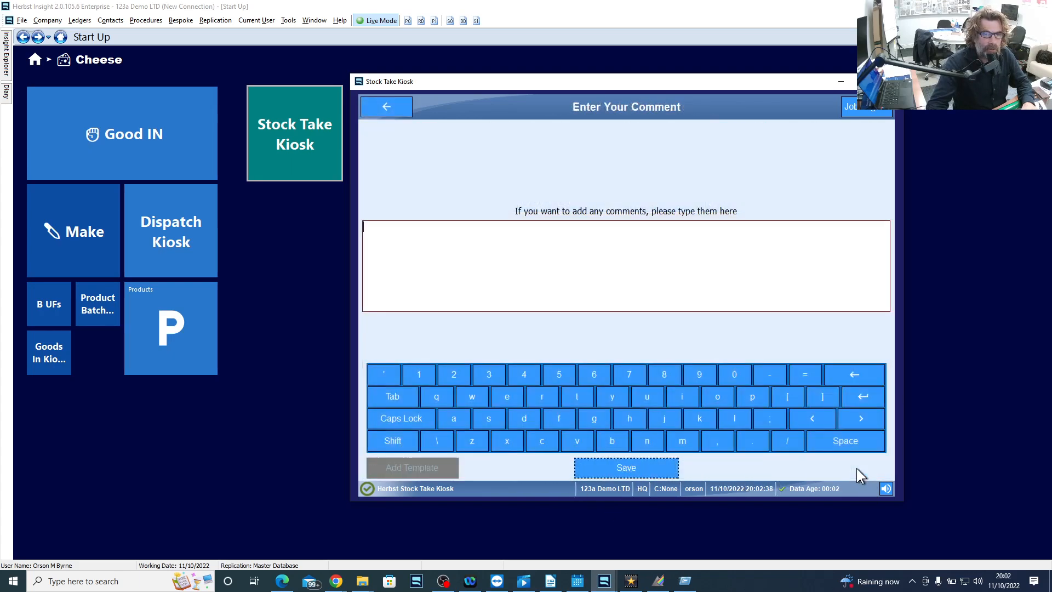
pyautogui.click(649, 463)
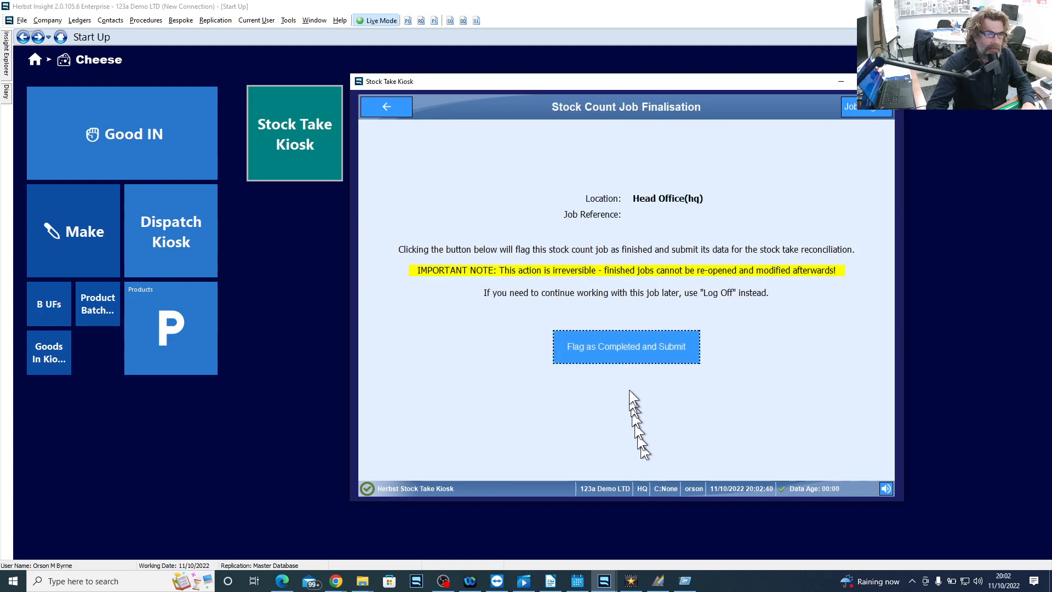
pyautogui.click(626, 342)
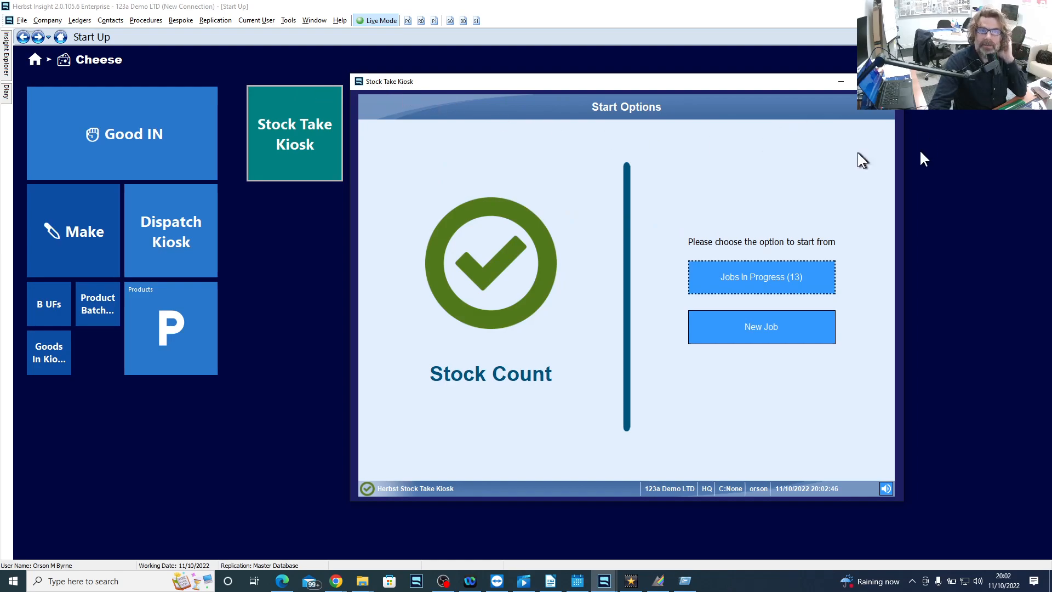
pyautogui.click(891, 81)
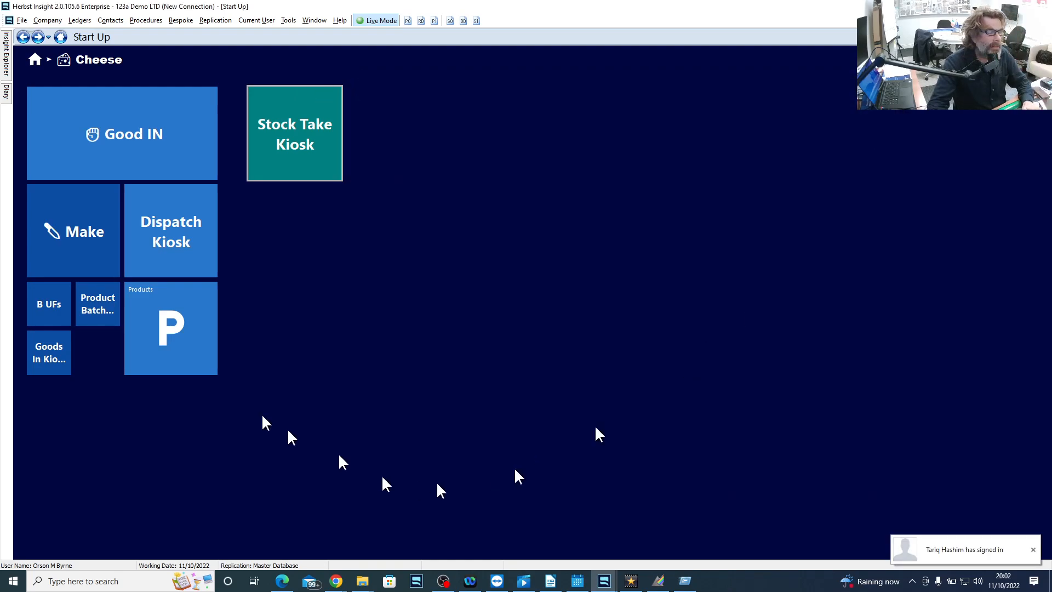